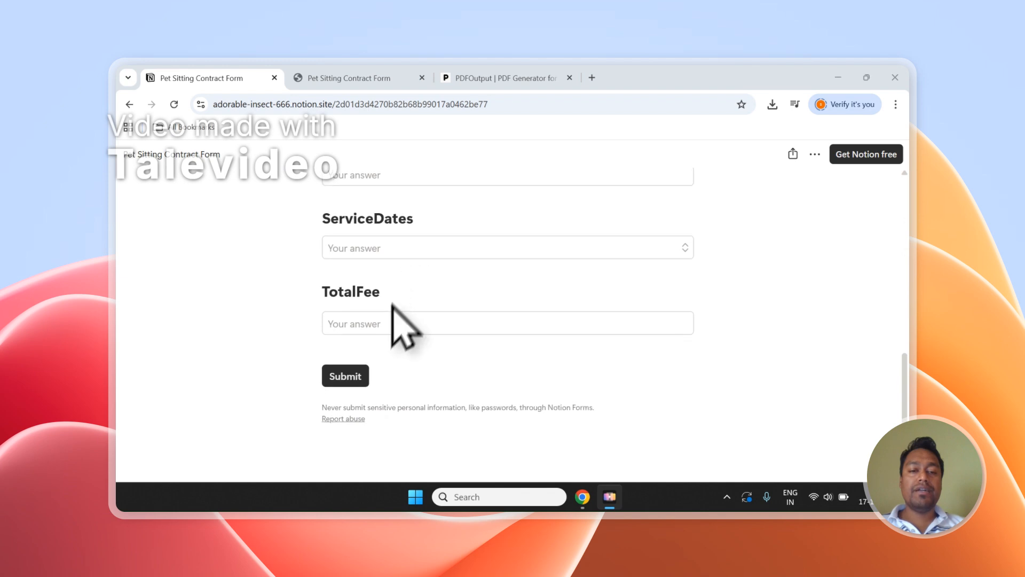
# Step: Review the pet sitting form's questions and its Notion responses table, and narrow the PetType column
pyautogui.scroll(10, 394, 321)
pyautogui.scroll(-6, 395, 320)
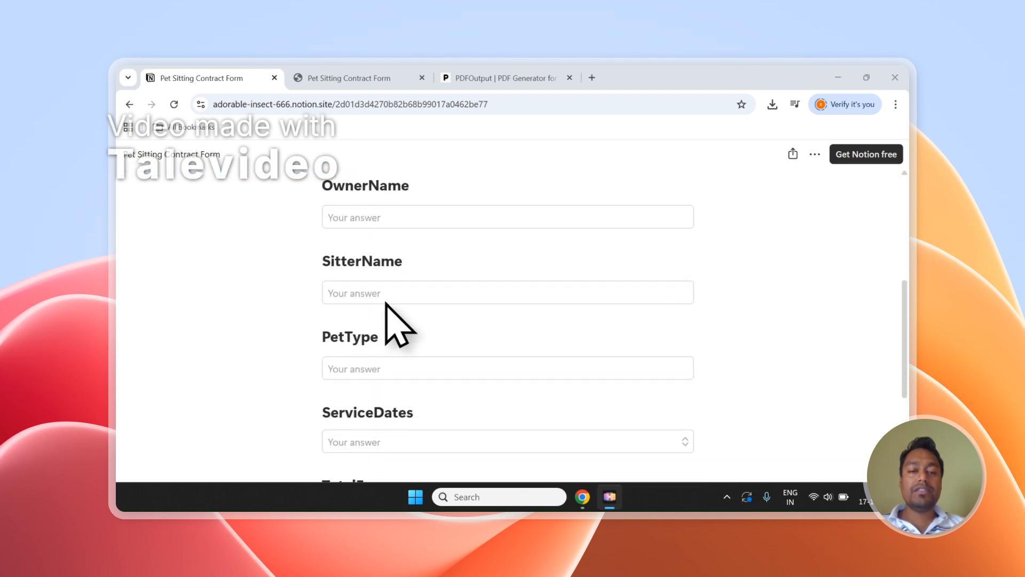
pyautogui.click(347, 78)
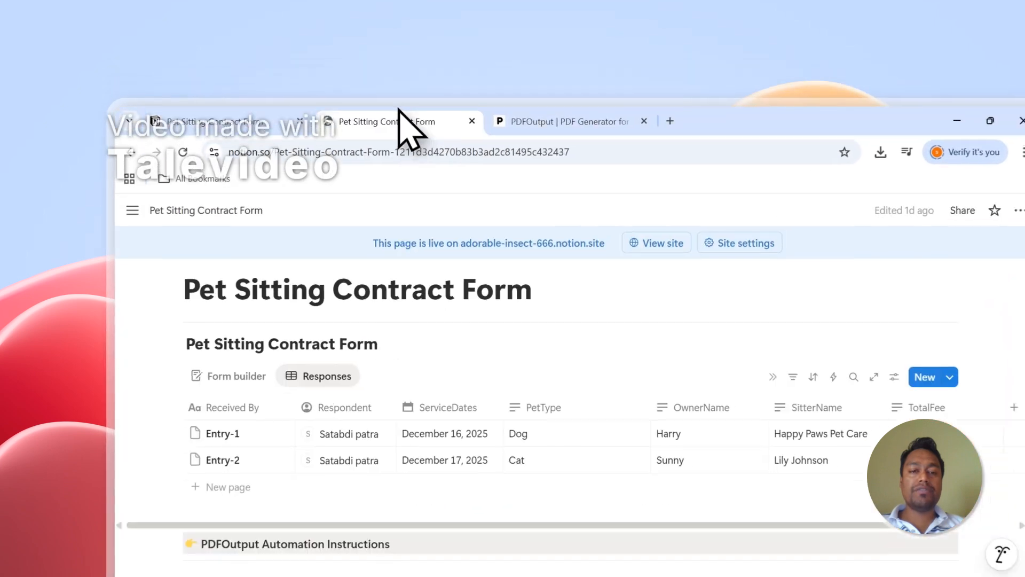
pyautogui.click(162, 345)
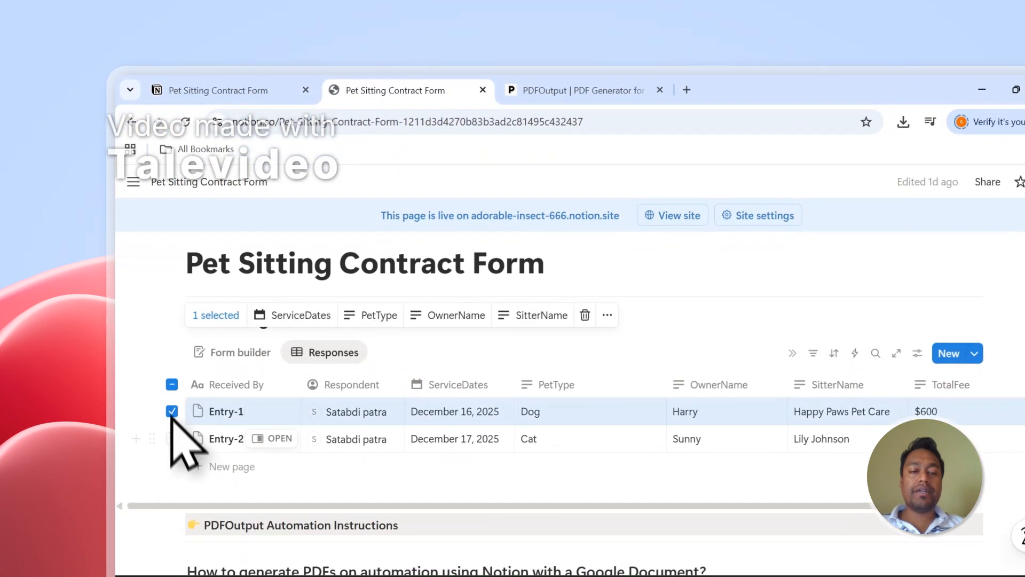
pyautogui.click(171, 438)
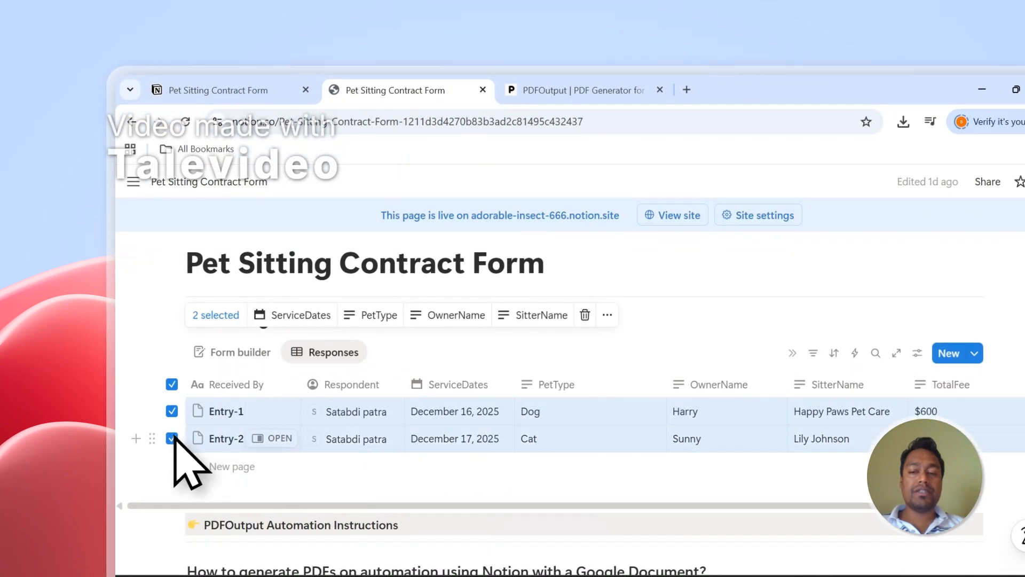
pyautogui.press('Escape')
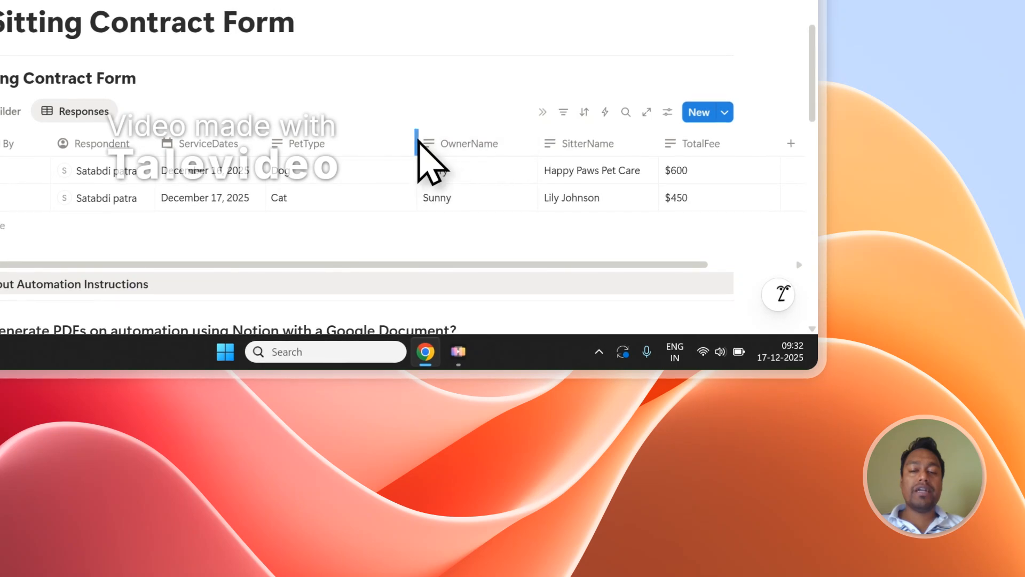
pyautogui.moveTo(418, 140); pyautogui.dragTo(363, 140)
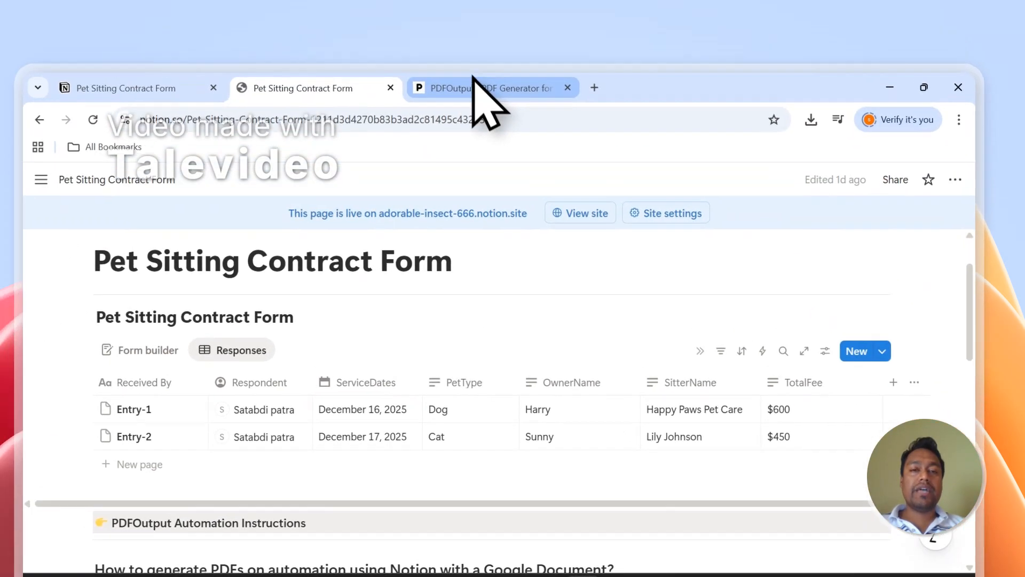
# Step: Switch to PDFOutput and read the home page's introduction on generating PDFs from Google Docs using a Notion database
pyautogui.click(474, 83)
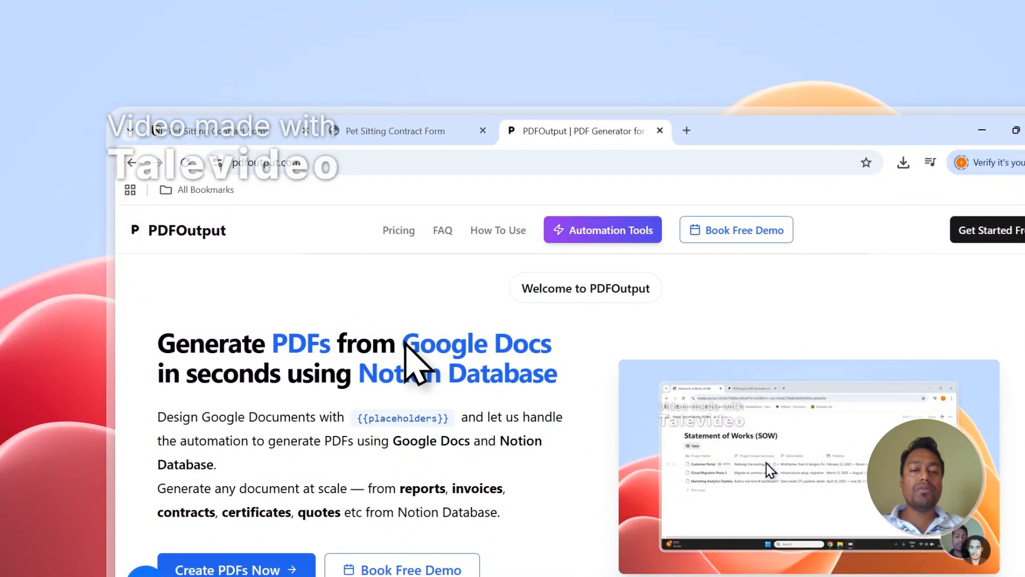
pyautogui.moveTo(404, 346); pyautogui.dragTo(552, 350)
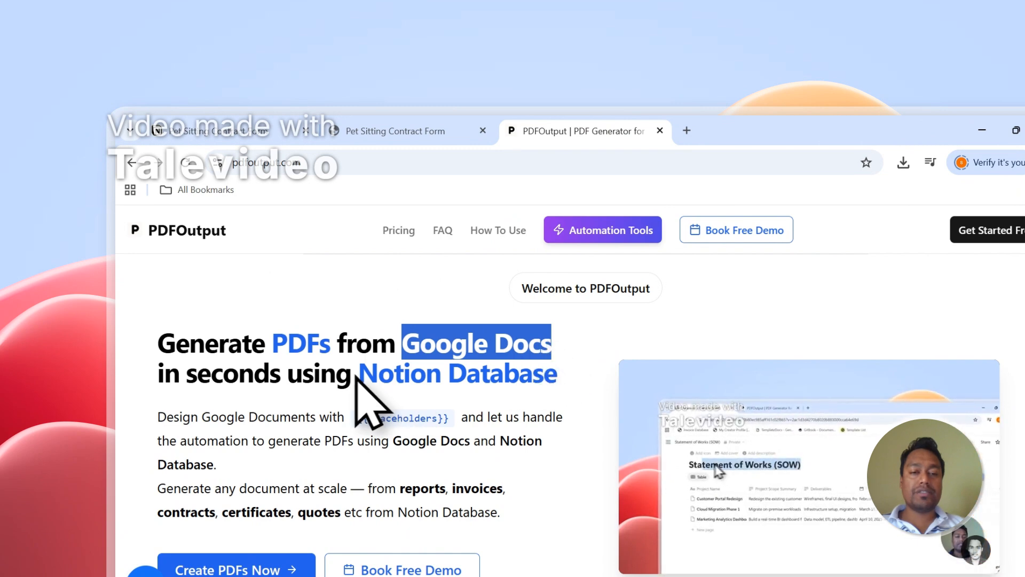
pyautogui.moveTo(357, 374); pyautogui.dragTo(532, 375)
pyautogui.click(395, 131)
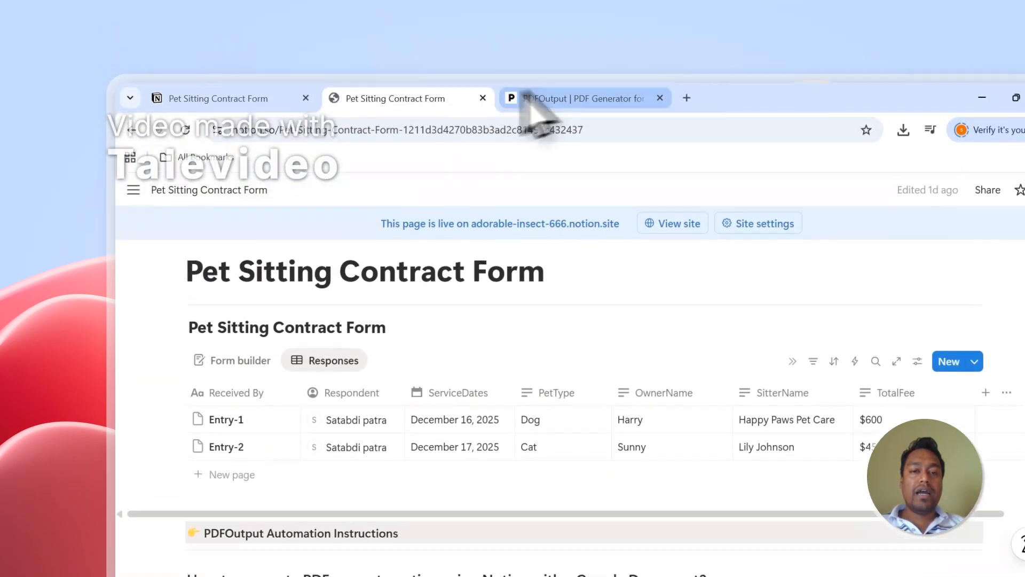
pyautogui.click(527, 99)
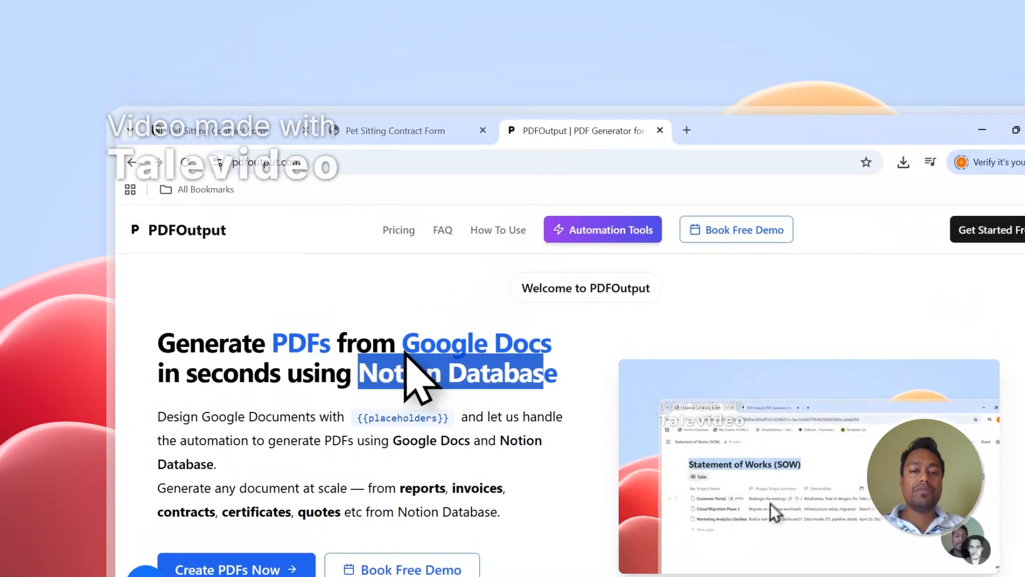
pyautogui.moveTo(407, 348); pyautogui.dragTo(549, 350)
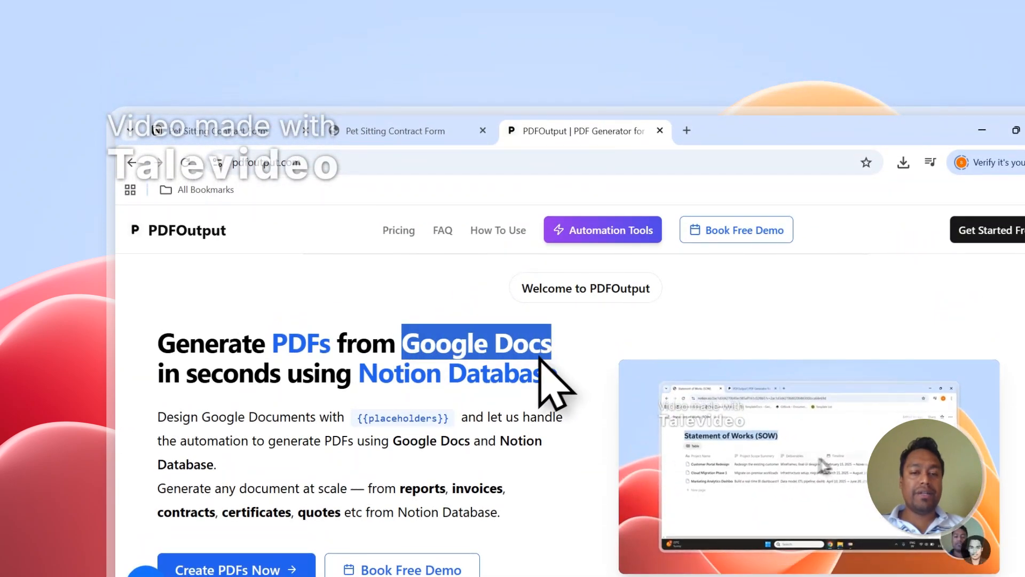
pyautogui.scroll(-1, 535, 354)
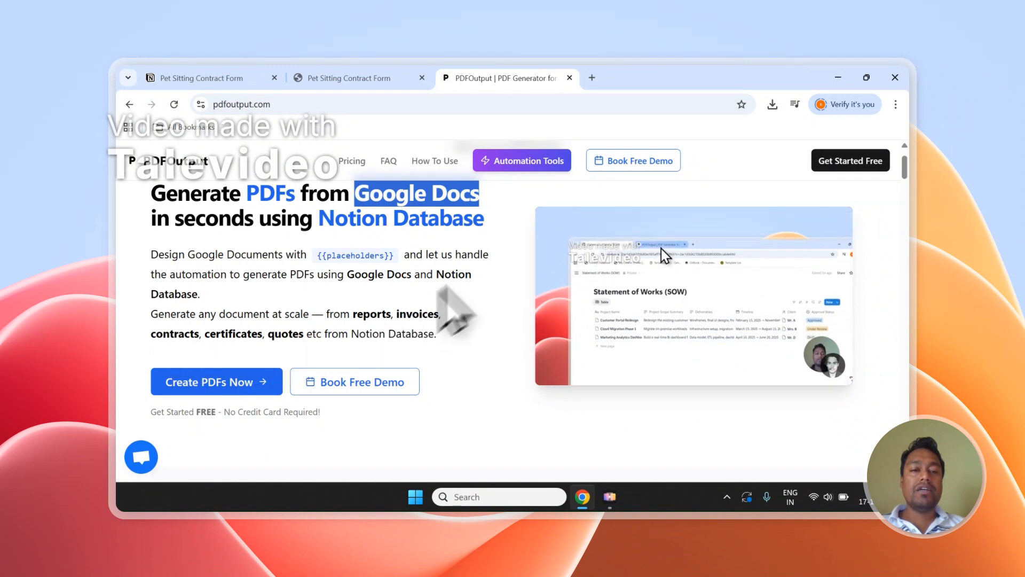
pyautogui.scroll(1, 259, 257)
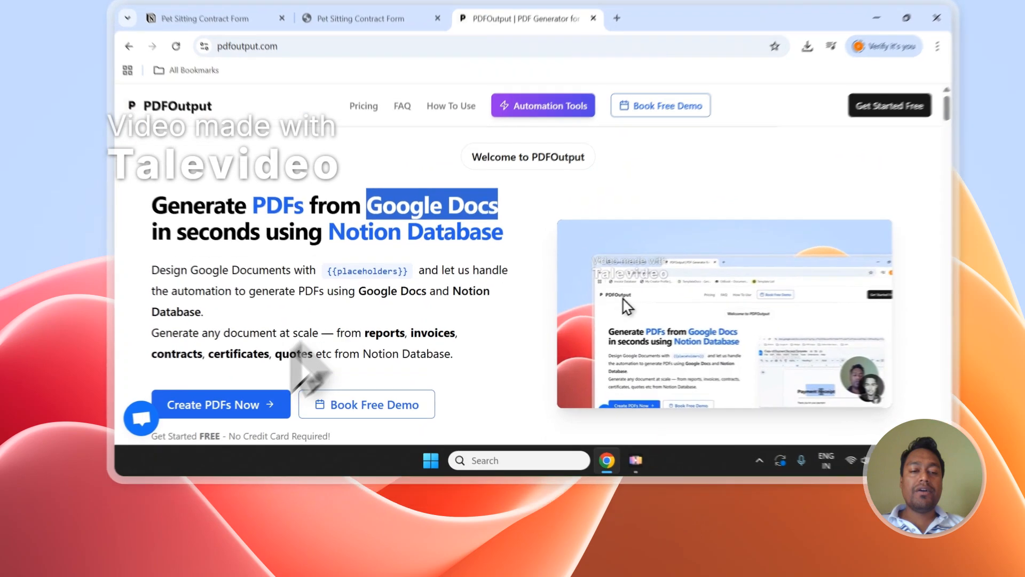
# Step: Start creating PDFs by signing in to PDFOutput with the Google account and approving the requested access
pyautogui.click(239, 445)
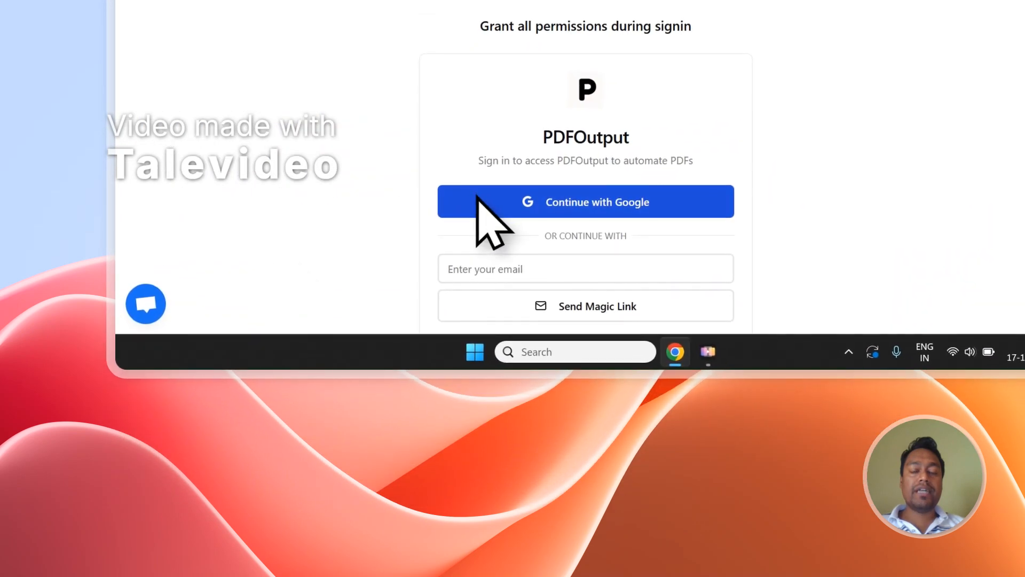
pyautogui.click(487, 177)
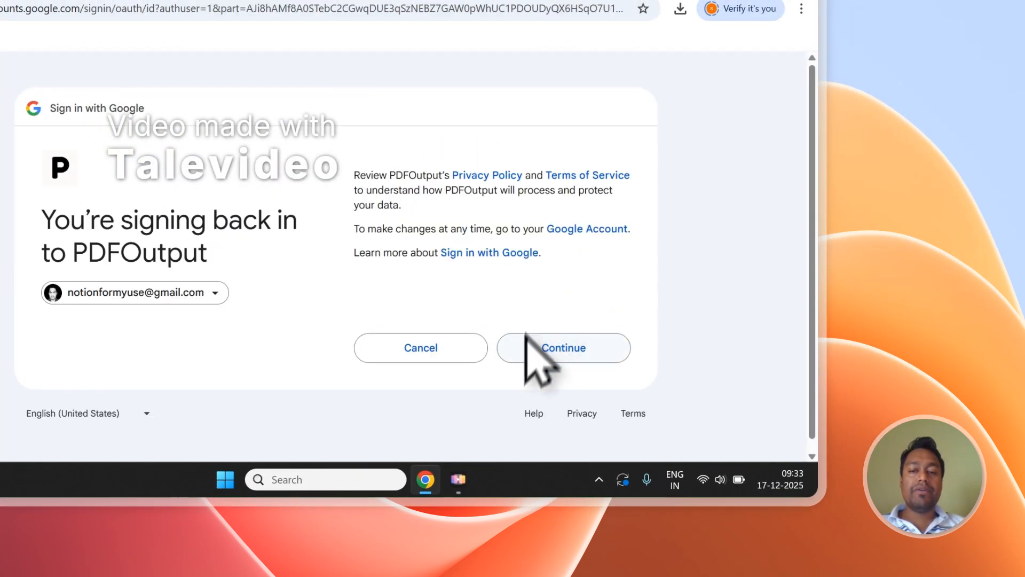
pyautogui.click(527, 336)
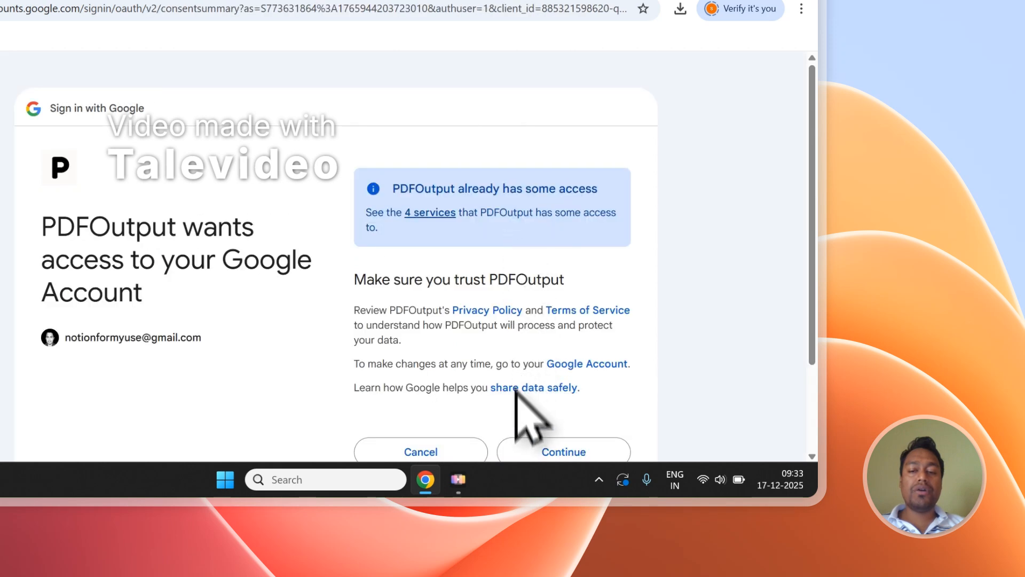
pyautogui.click(514, 451)
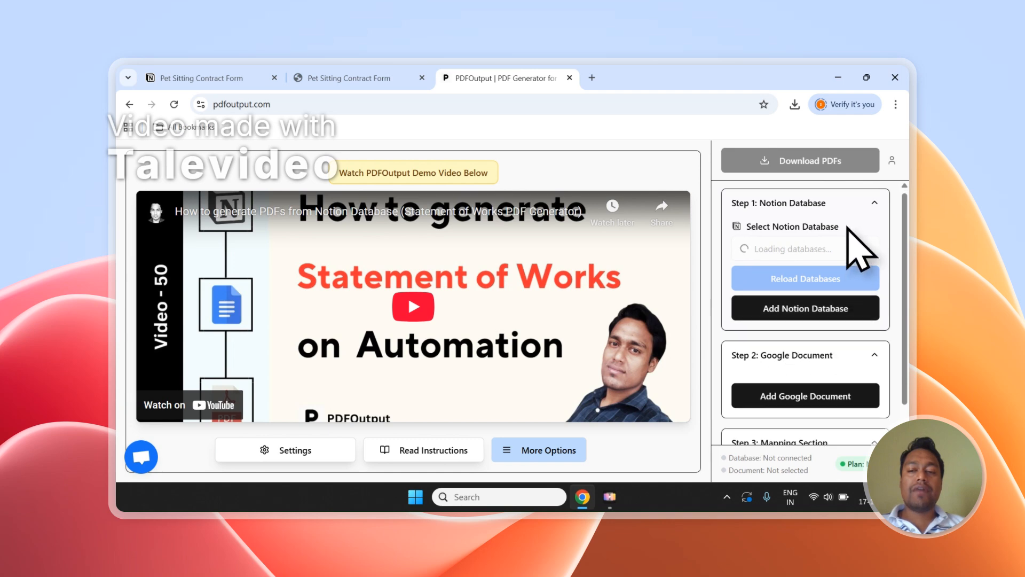
# Step: Look through the Notion database, Google document and mapping sections of the PDF setup
pyautogui.scroll(-2, 858, 251)
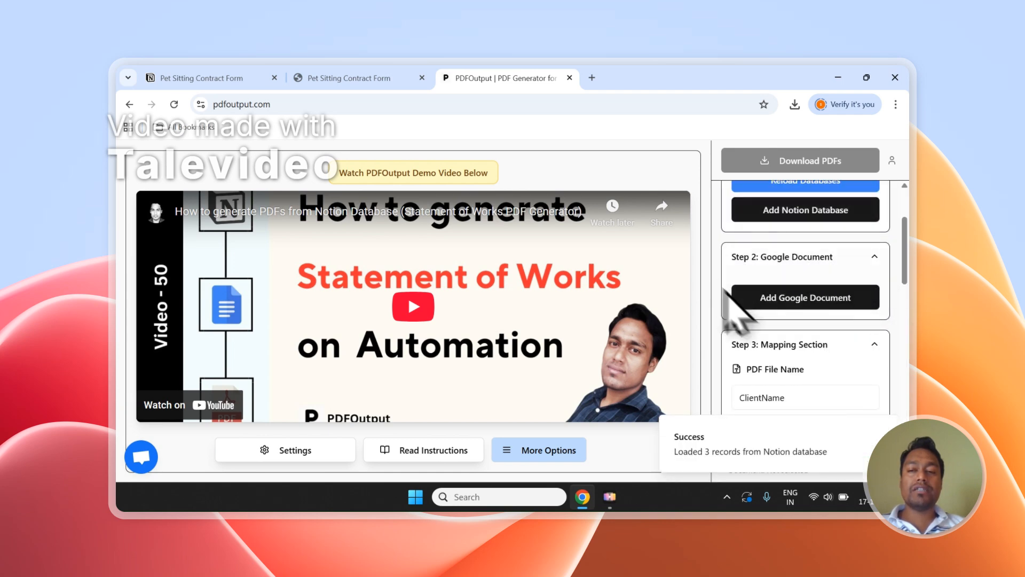
pyautogui.scroll(-6, 866, 273)
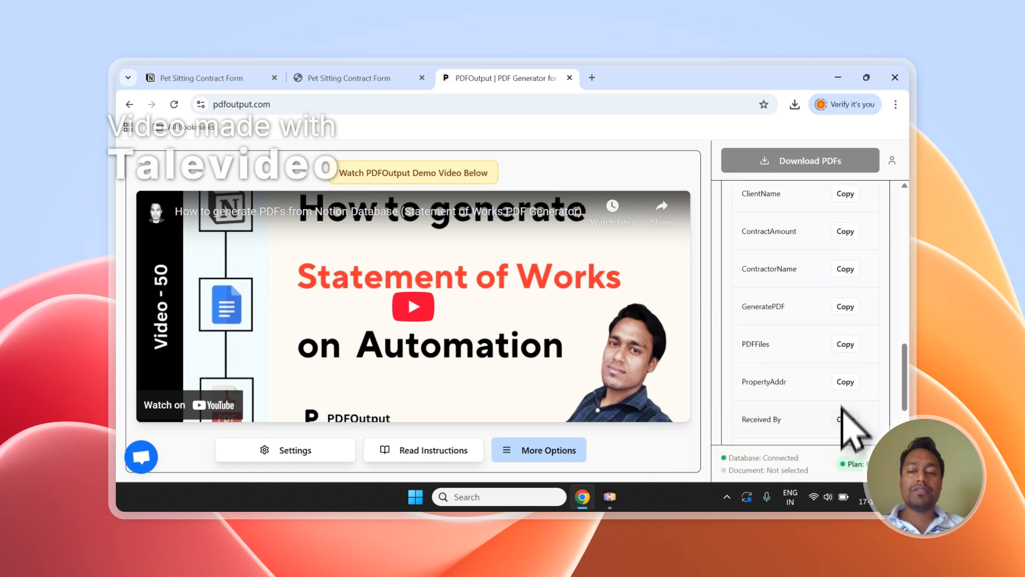
pyautogui.scroll(-2, 847, 418)
pyautogui.scroll(10, 852, 326)
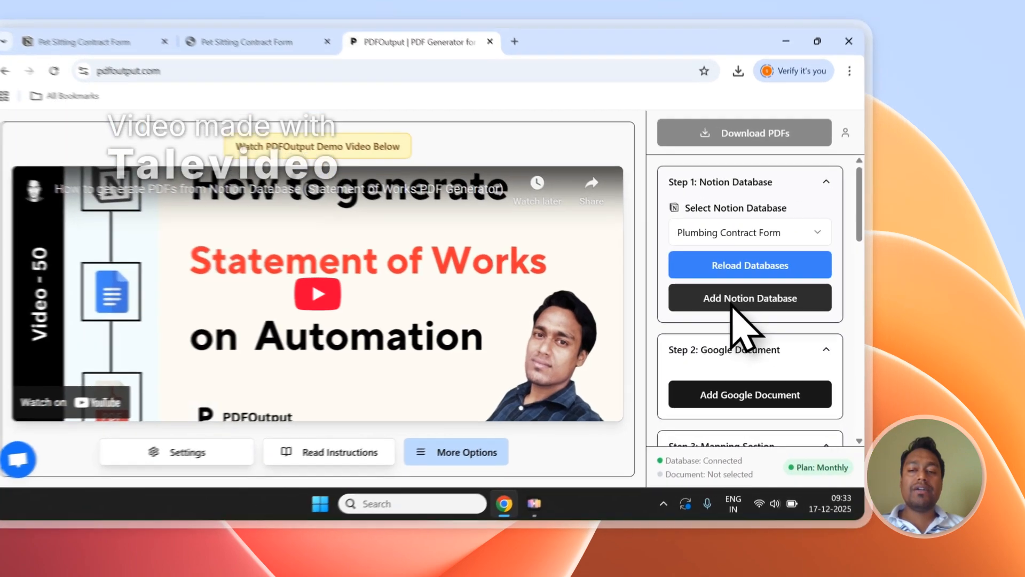
# Step: Start adding a Notion database in PDFOutput, and copy the page title "Pet Sitting Contract Form" from Notion
pyautogui.click(806, 311)
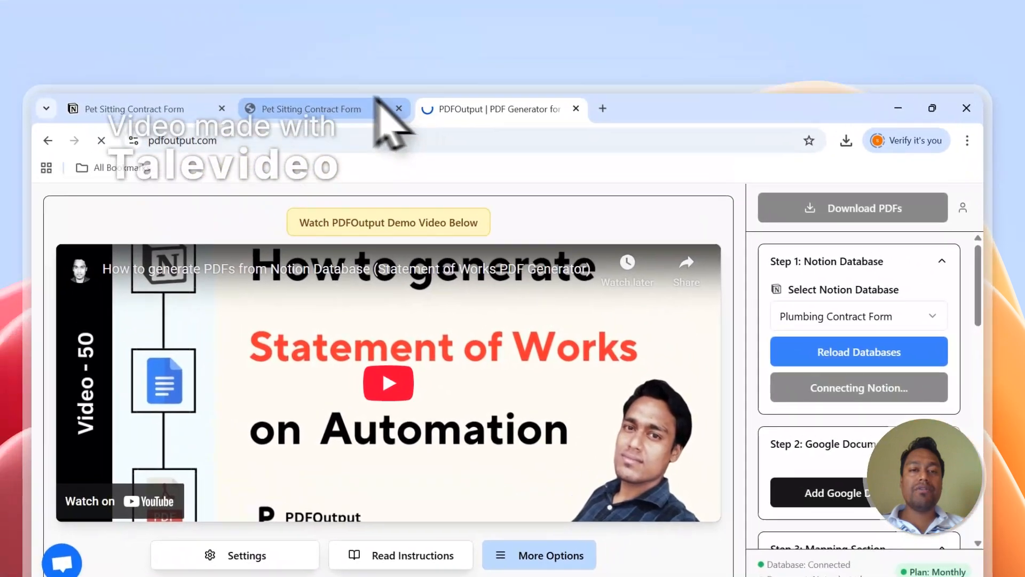
pyautogui.click(377, 102)
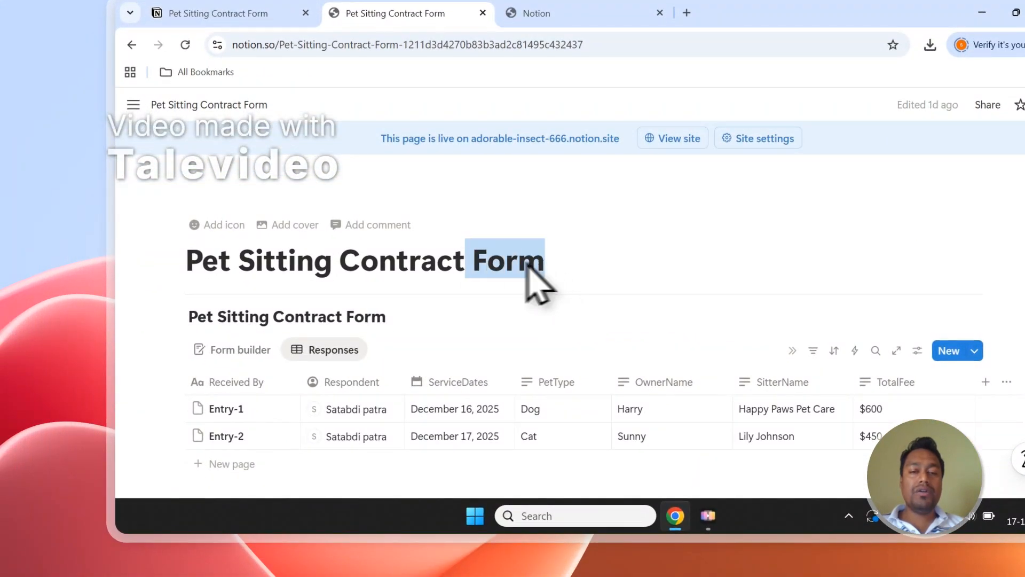
pyautogui.moveTo(527, 264); pyautogui.dragTo(271, 265)
pyautogui.rightClick(261, 258)
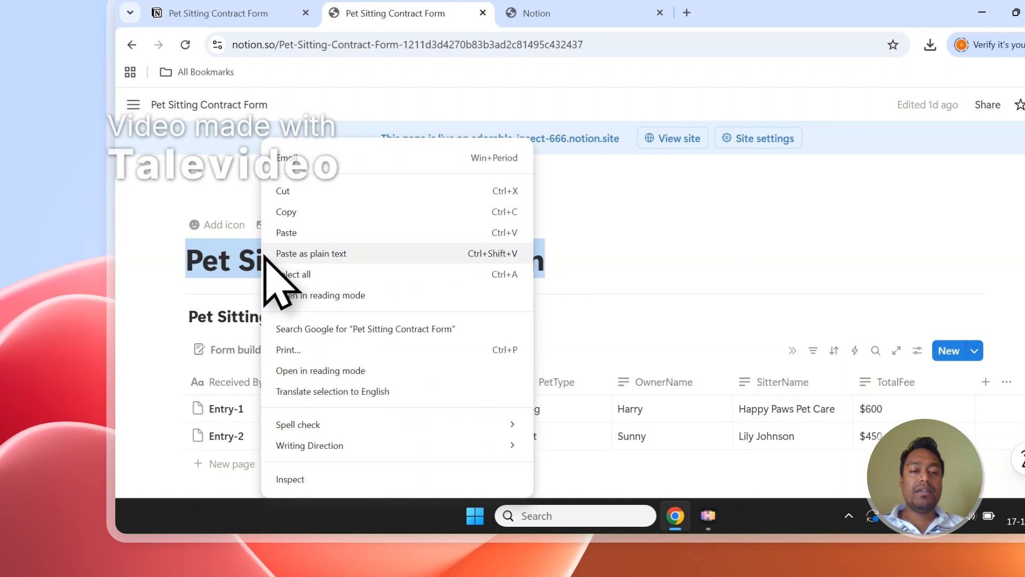
pyautogui.click(278, 212)
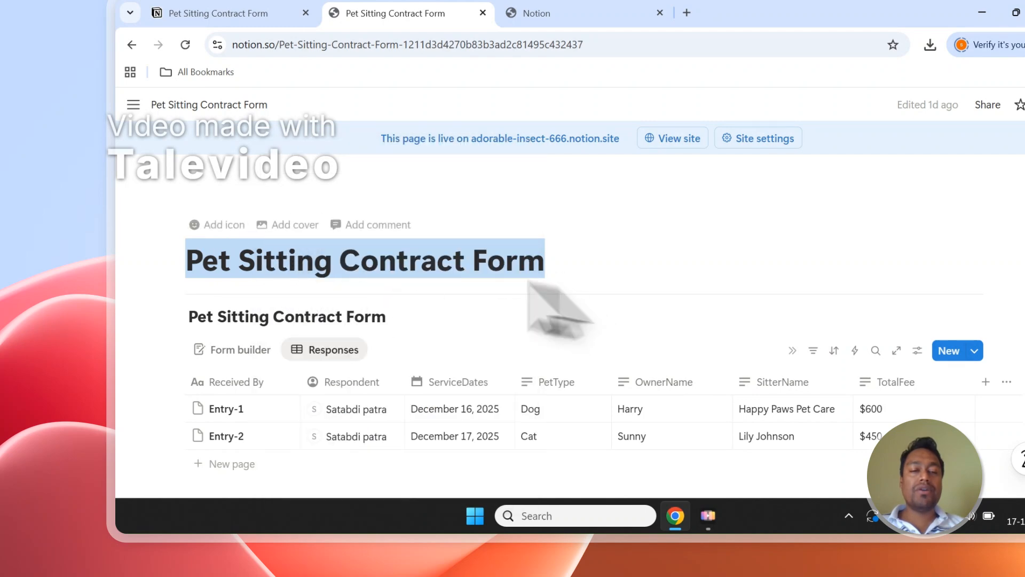
pyautogui.rightClick(396, 265)
pyautogui.click(432, 216)
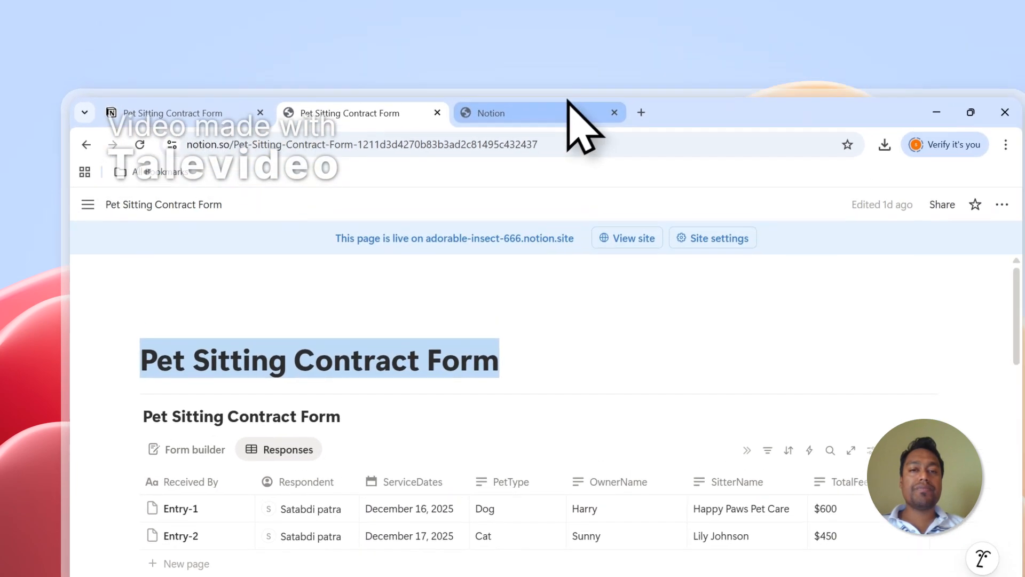
# Step: Proceed to page selection for the PDFOutput connection, search for "Pet Sitting Contract Form" and expand the private pages
pyautogui.click(609, 13)
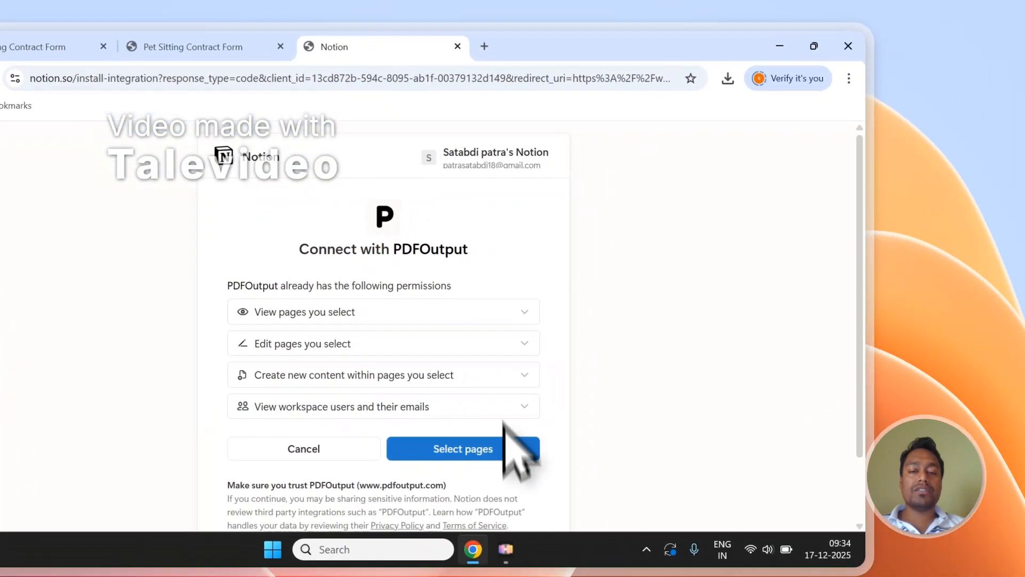
pyautogui.click(420, 426)
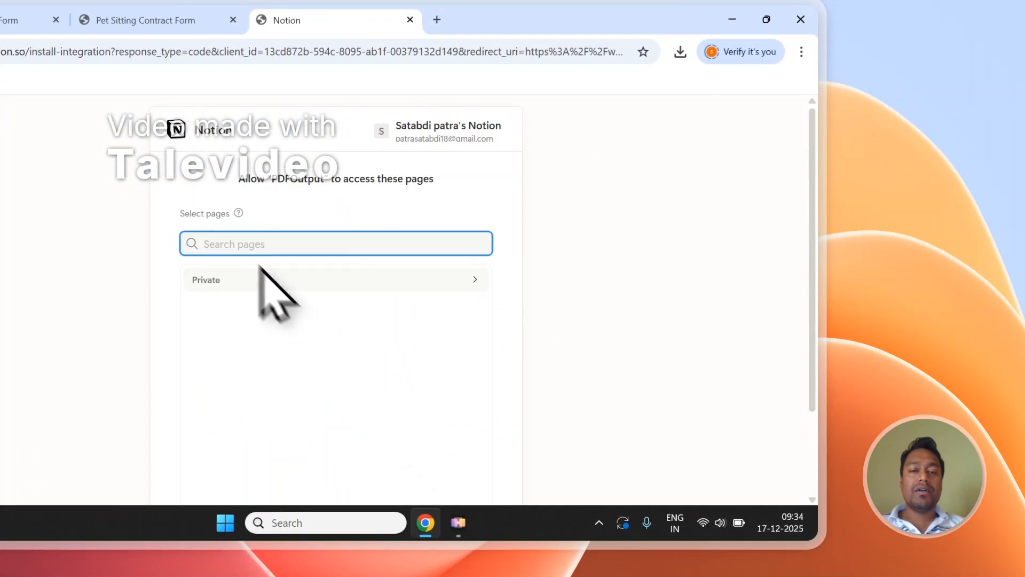
pyautogui.rightClick(238, 248)
pyautogui.click(265, 333)
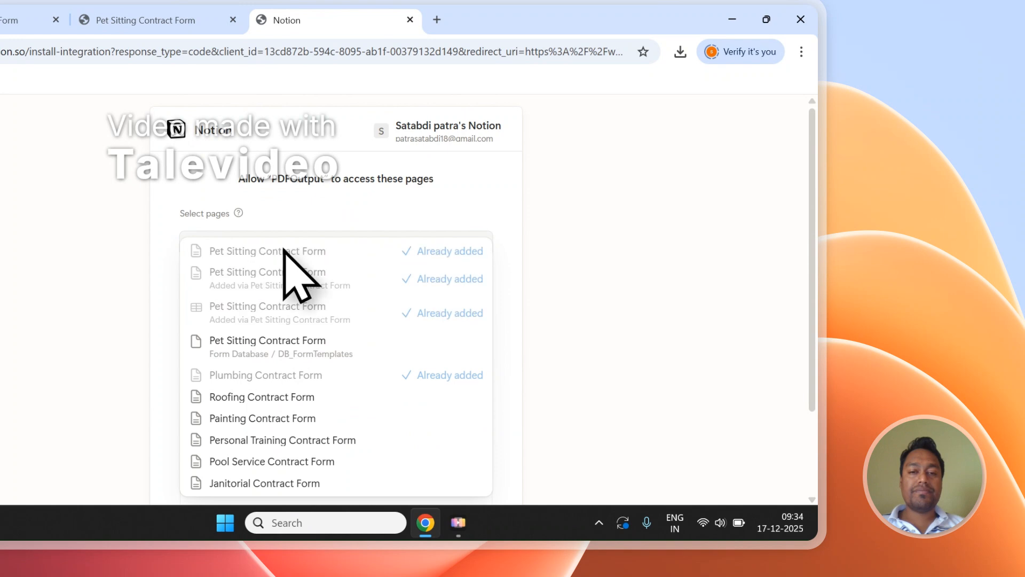
pyautogui.click(307, 212)
pyautogui.click(234, 282)
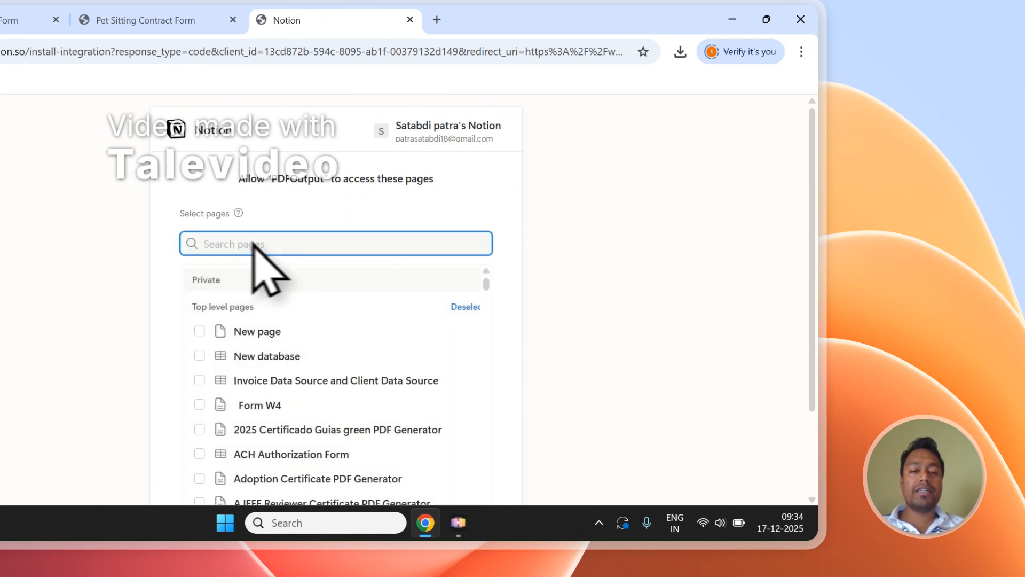
# Step: Check the form page's title in Notion and allow PDFOutput access to the selected pages
pyautogui.scroll(-2, 278, 255)
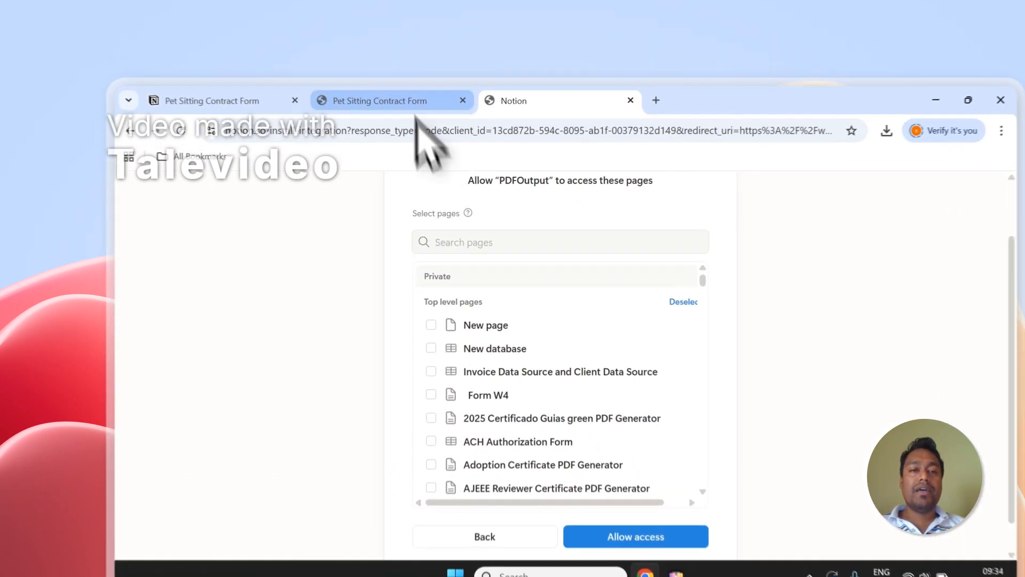
pyautogui.click(363, 78)
pyautogui.moveTo(206, 315); pyautogui.dragTo(411, 316)
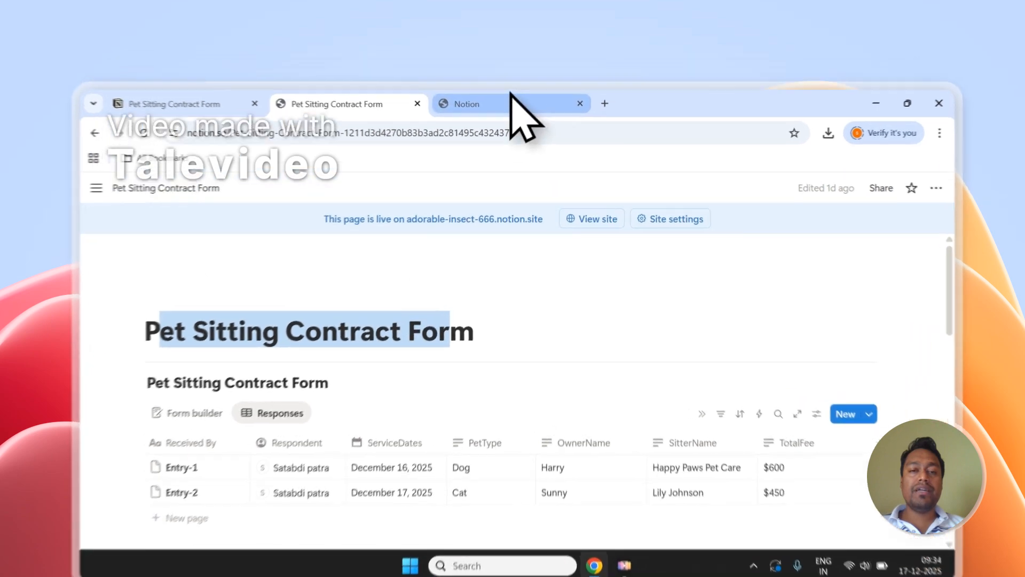
pyautogui.click(502, 78)
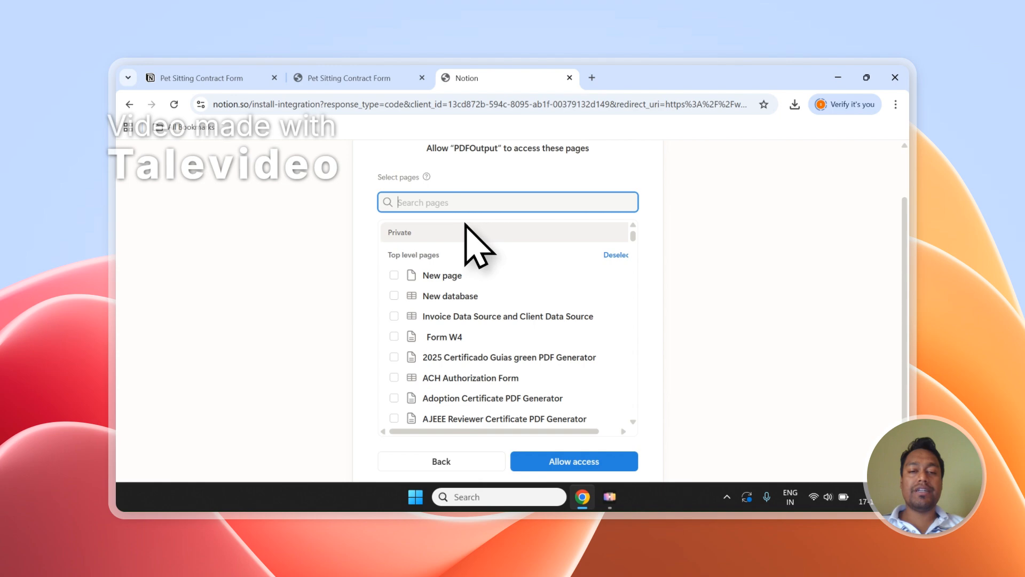
pyautogui.scroll(-3, 501, 245)
pyautogui.click(590, 464)
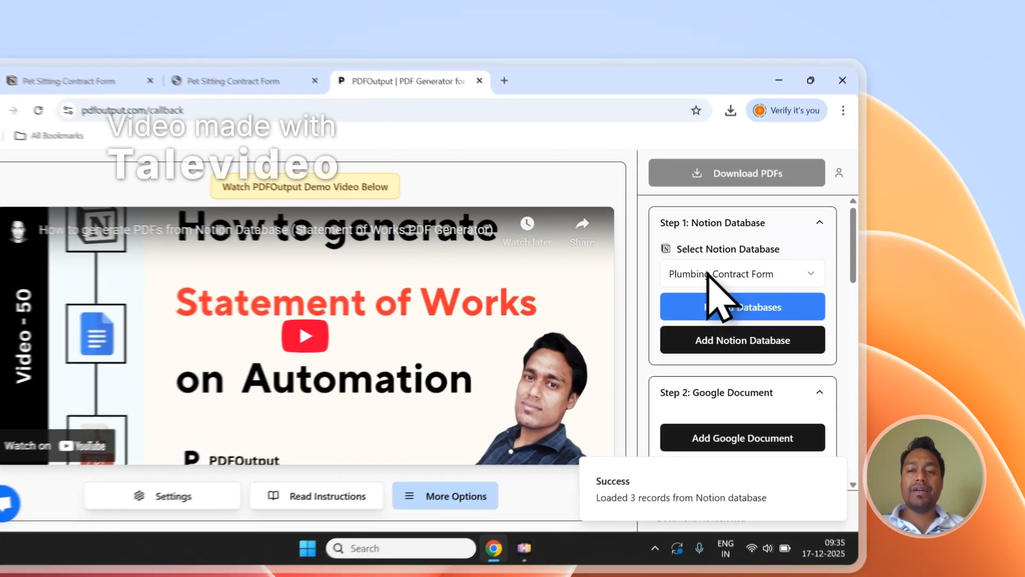
# Step: Choose Pet Sitting Contract Form as the Notion database for the PDFs
pyautogui.click(784, 251)
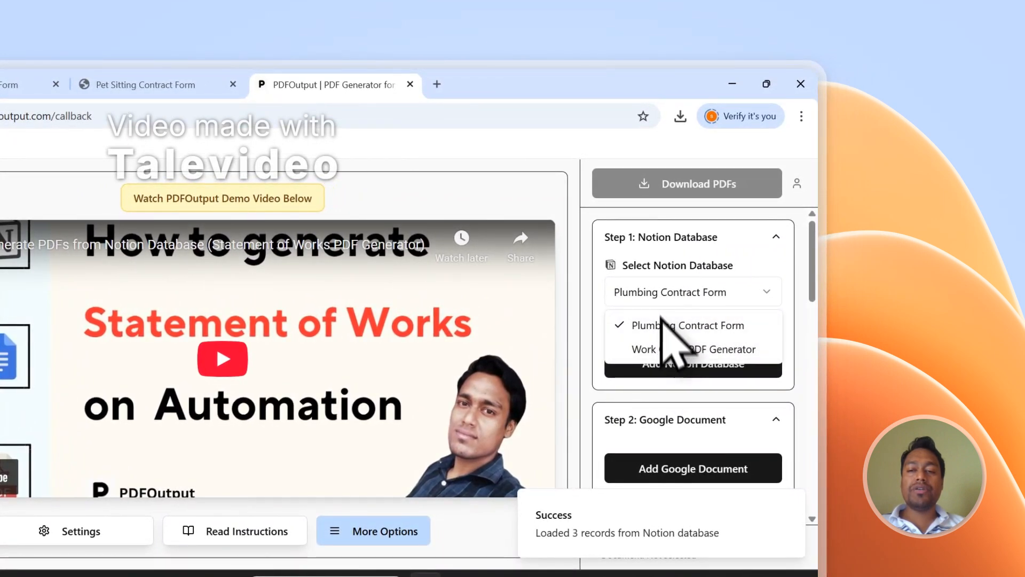
pyautogui.click(662, 325)
pyautogui.click(688, 331)
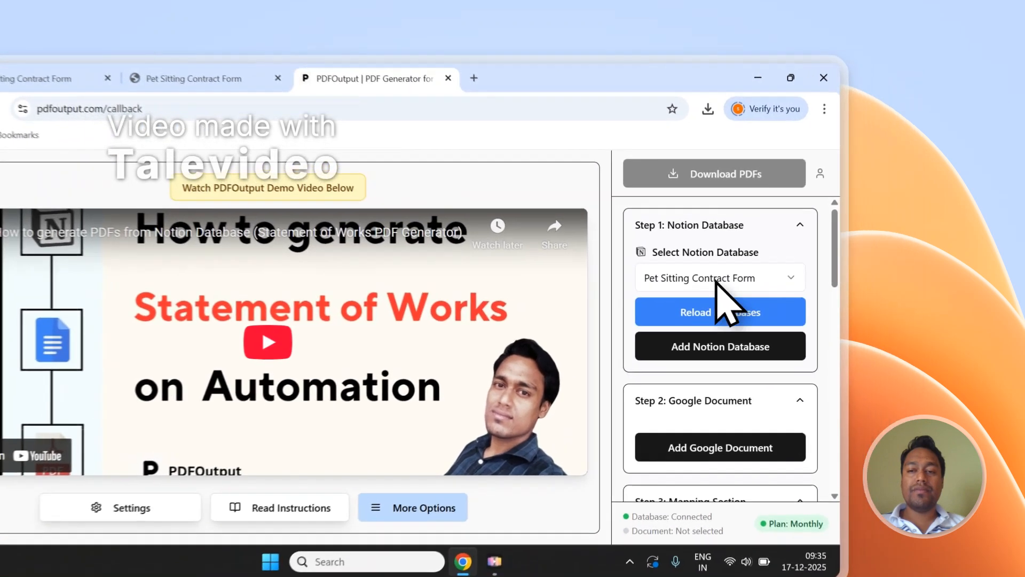
# Step: Pick Pet Sitting Contract Form as the source database and review its properties in the mapping section
pyautogui.click(802, 252)
pyautogui.click(679, 329)
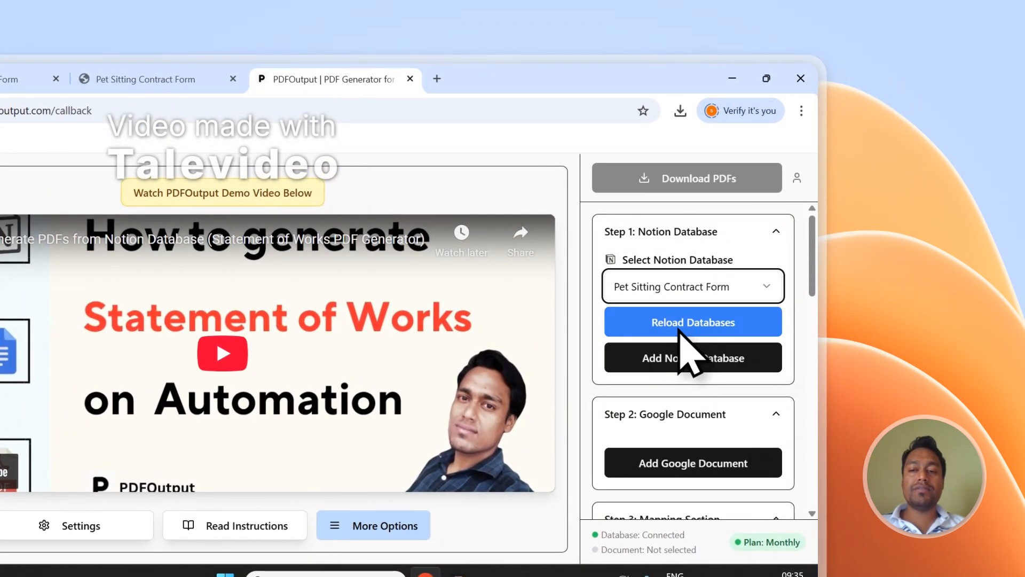
pyautogui.moveTo(813, 238); pyautogui.dragTo(814, 395)
pyautogui.scroll(-2, 740, 307)
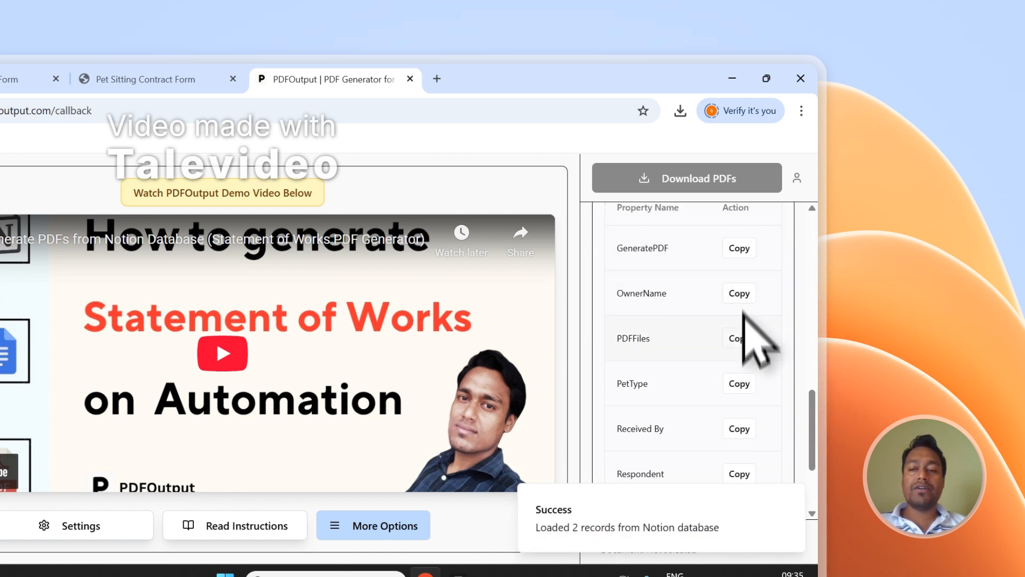
pyautogui.scroll(-3, 743, 313)
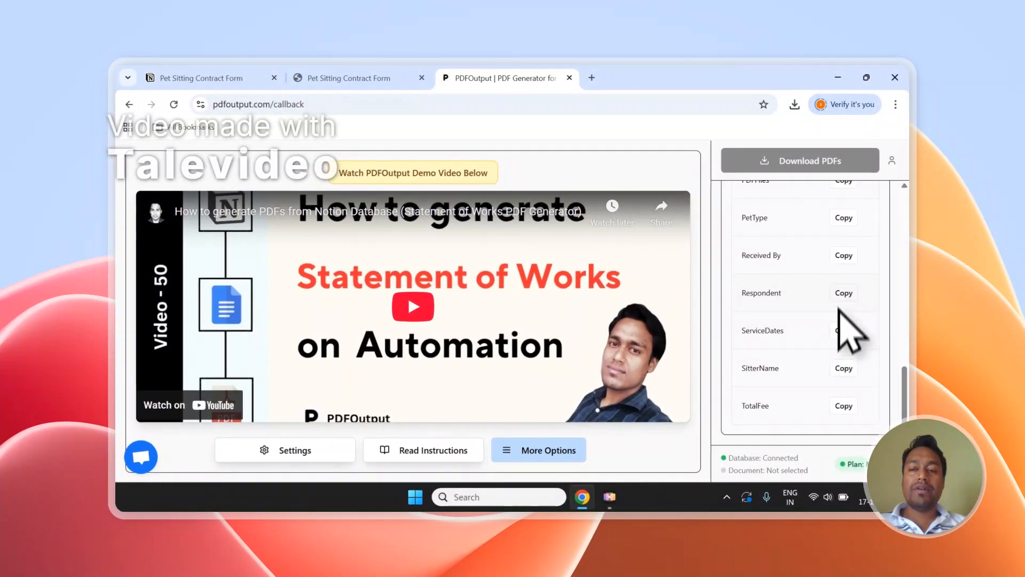
pyautogui.scroll(6, 844, 299)
pyautogui.scroll(-3, 851, 278)
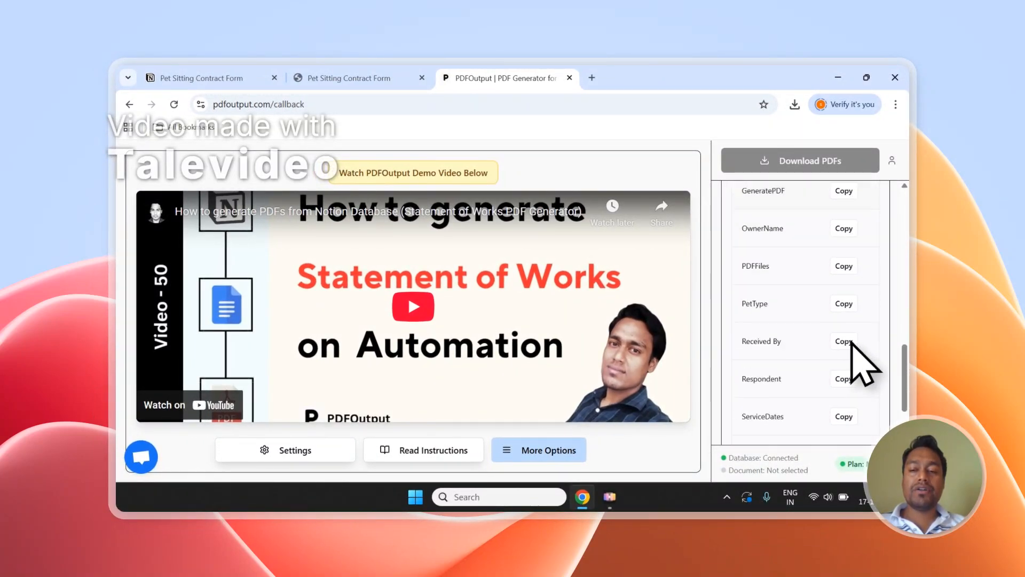
pyautogui.scroll(10, 854, 362)
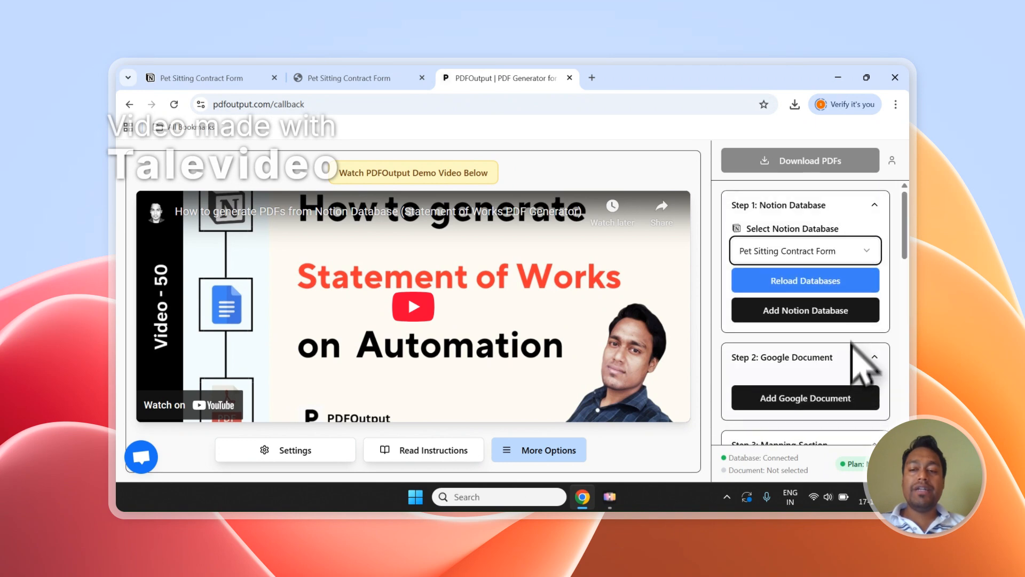
pyautogui.scroll(-1, 864, 374)
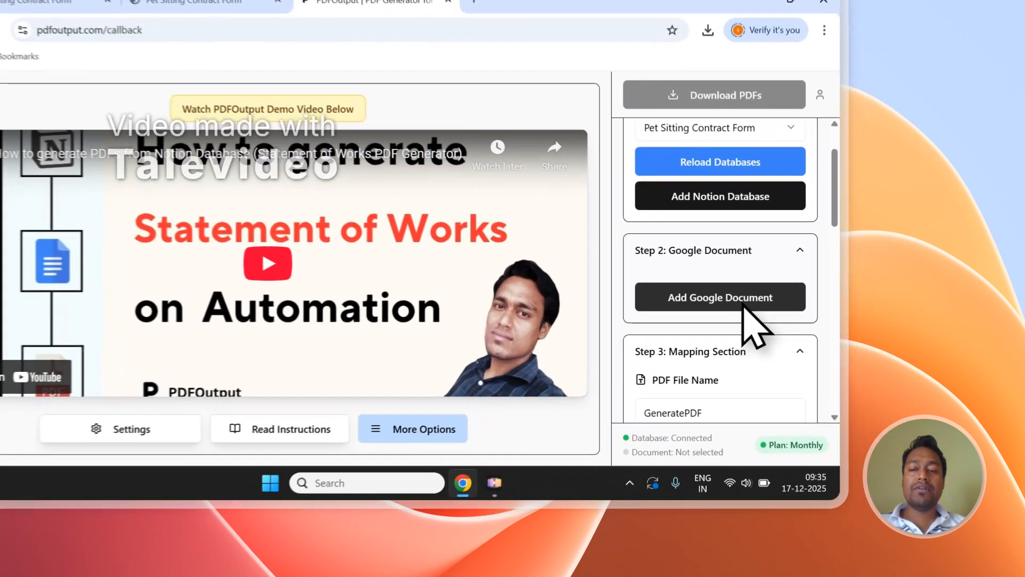
pyautogui.click(825, 342)
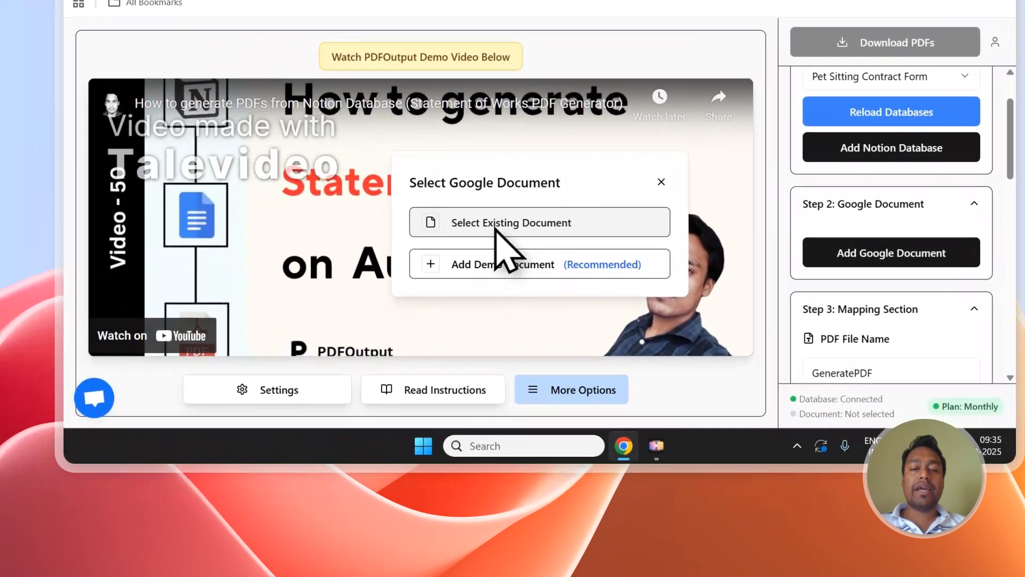
pyautogui.click(299, 257)
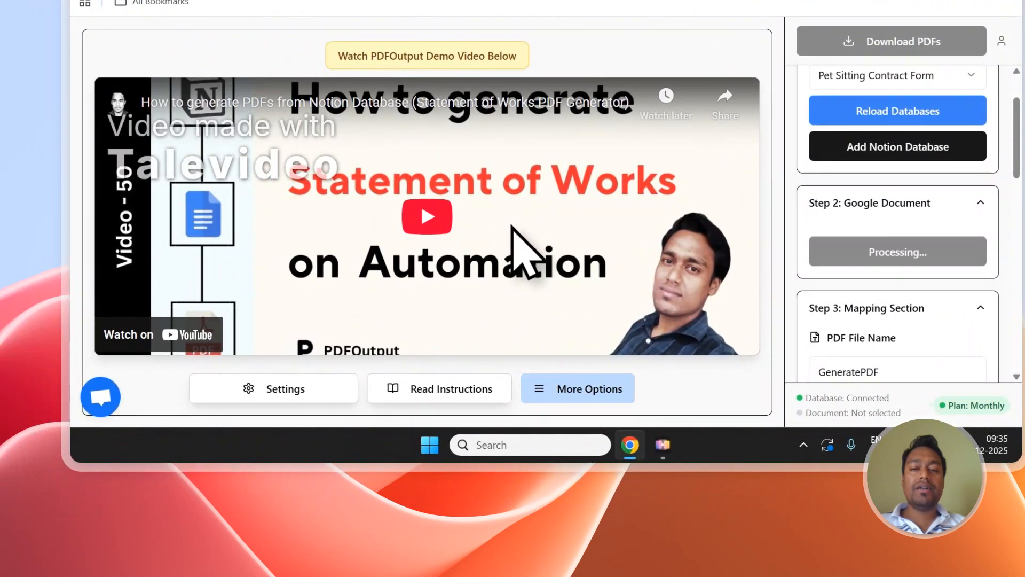
pyautogui.click(390, 112)
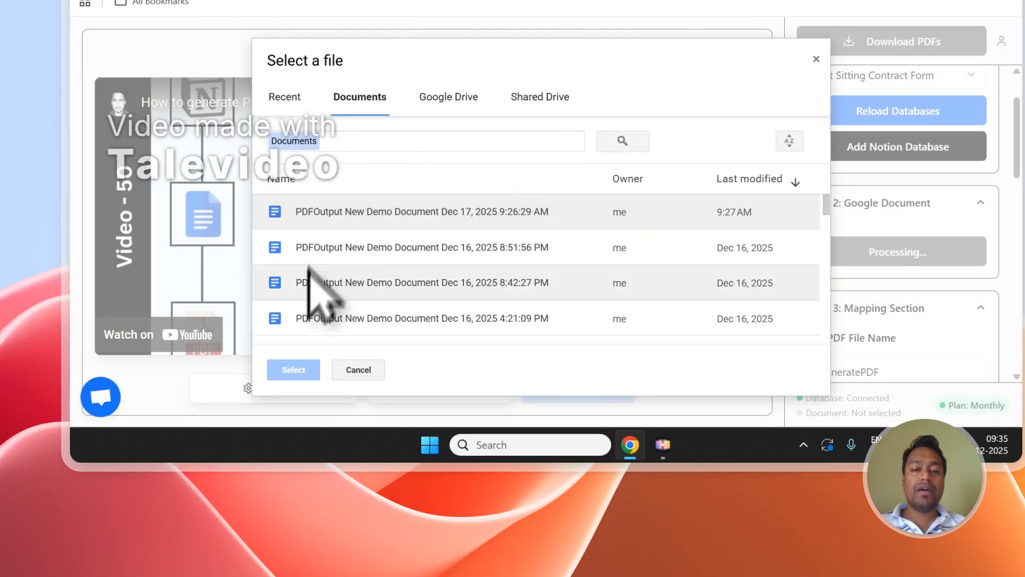
pyautogui.click(377, 284)
pyautogui.click(422, 211)
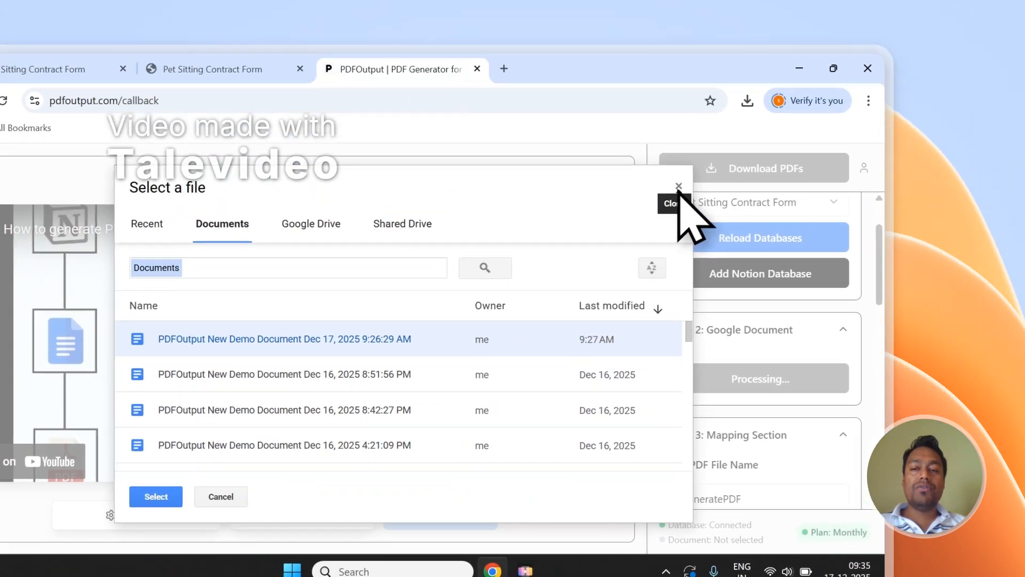
pyautogui.click(816, 59)
# Step: Add a demo Google document as the PDF template and delete the introductory text above its placeholders
pyautogui.click(875, 251)
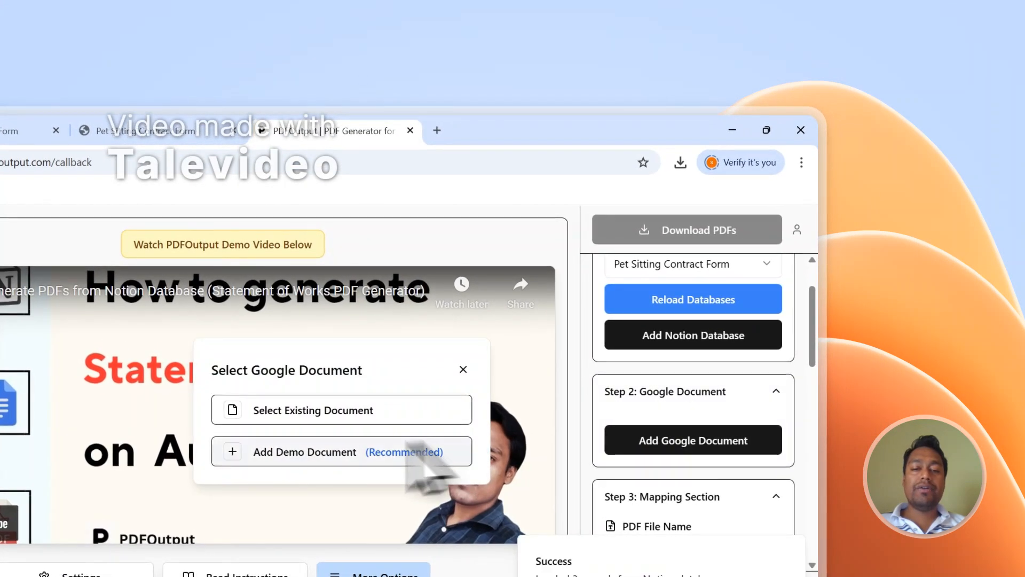
pyautogui.click(411, 451)
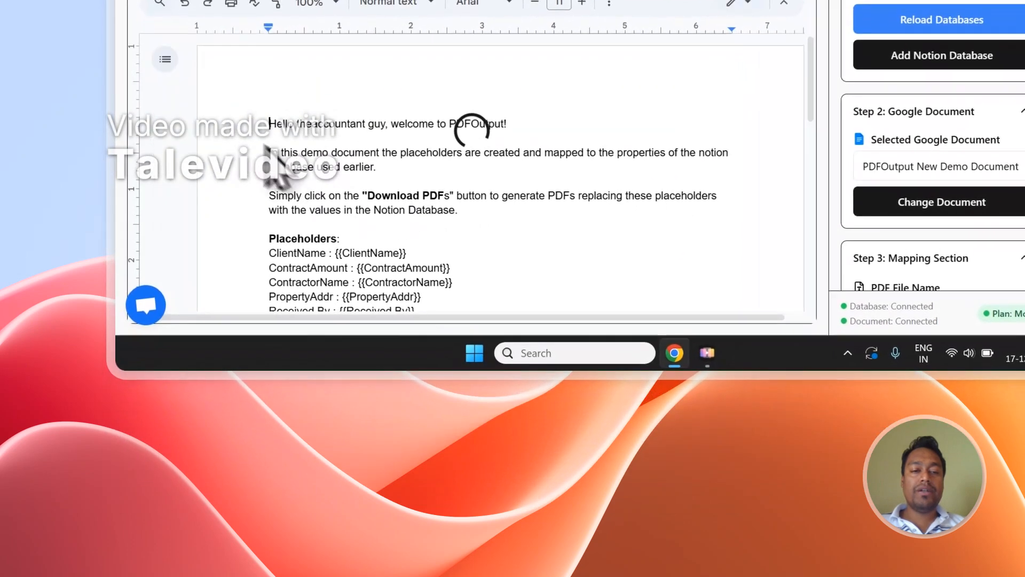
pyautogui.moveTo(460, 211); pyautogui.dragTo(299, 147)
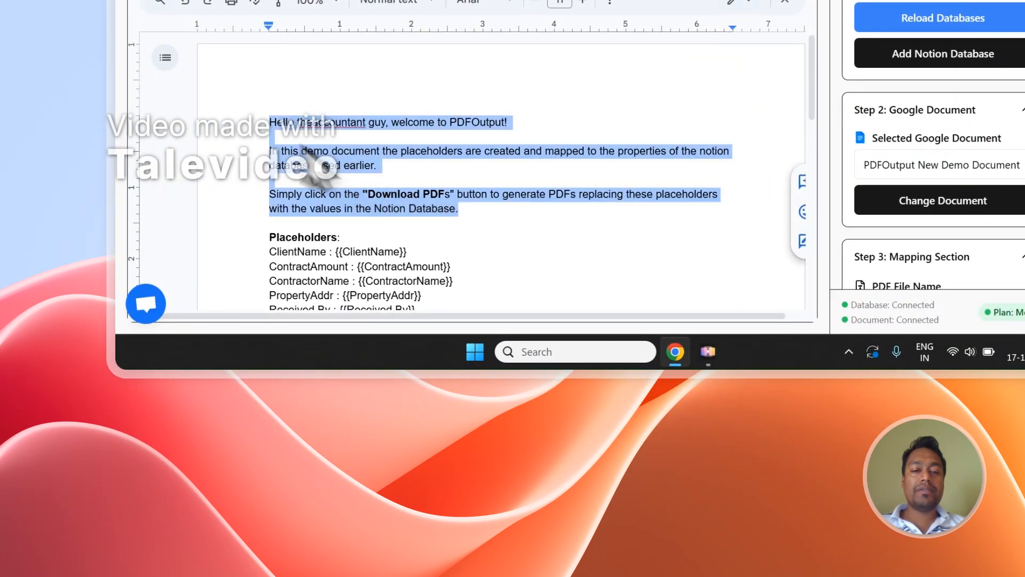
pyautogui.press('Delete')
pyautogui.press('Delete')
pyautogui.press('Delete')
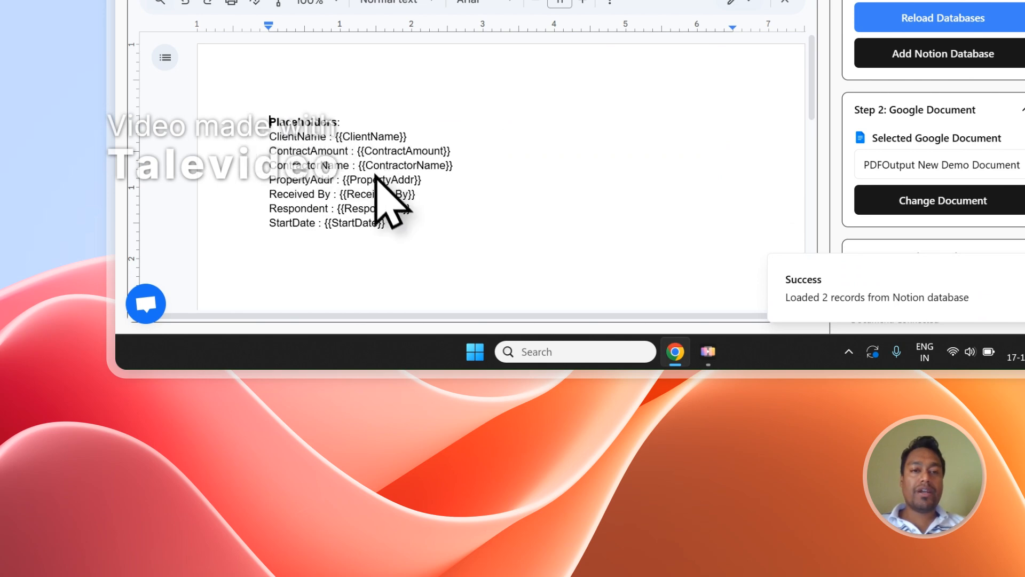
# Step: Check the column names of the Pet Sitting Contract Form responses in Notion against the document's placeholders
pyautogui.click(409, 50)
pyautogui.scroll(-2, 393, 374)
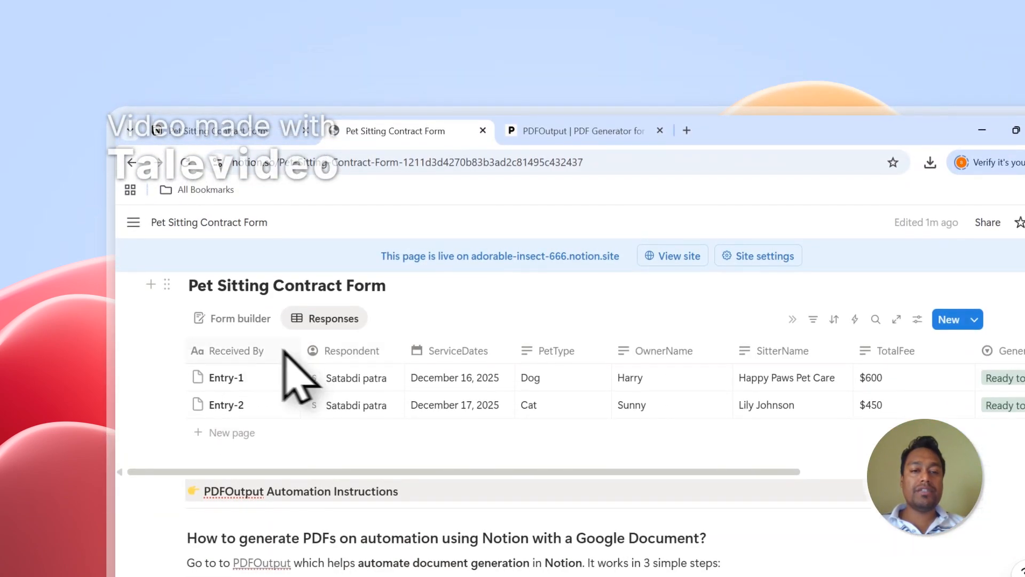
pyautogui.scroll(1, 630, 368)
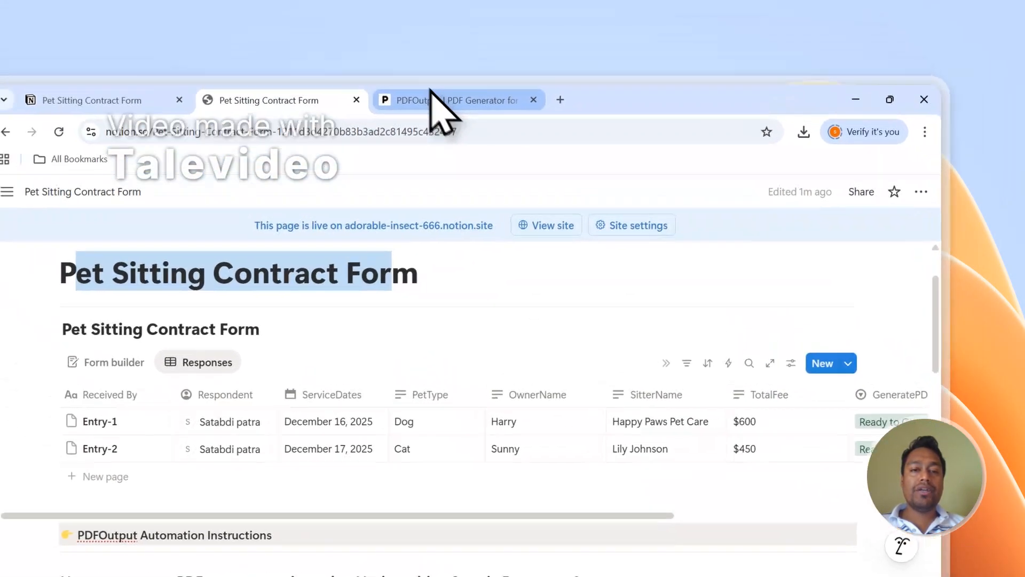
pyautogui.click(459, 66)
pyautogui.scroll(1, 898, 338)
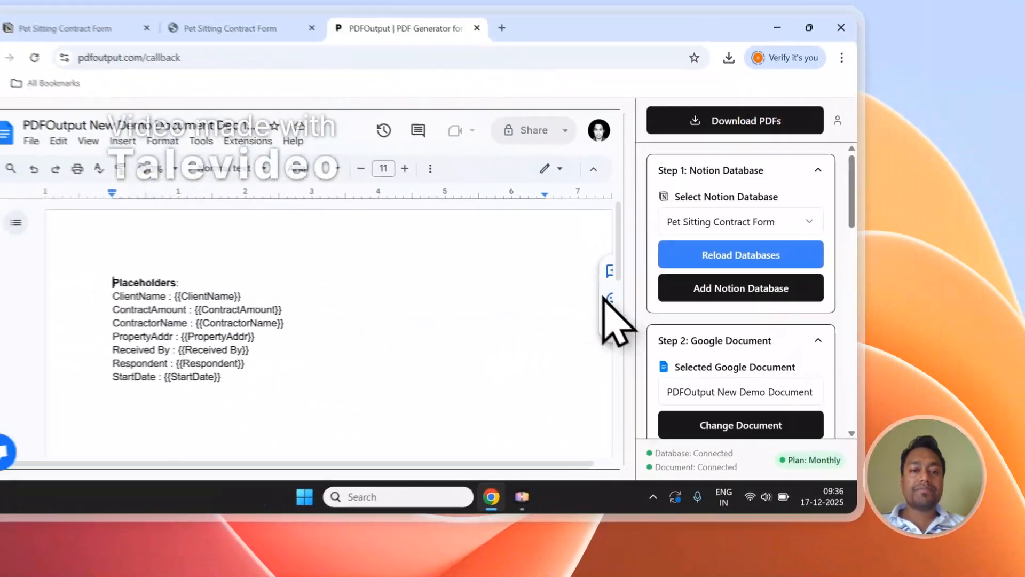
# Step: Reload the Notion database data in PDFOutput and check the property list in the mapping section
pyautogui.scroll(-1, 734, 319)
pyautogui.scroll(-1, 788, 335)
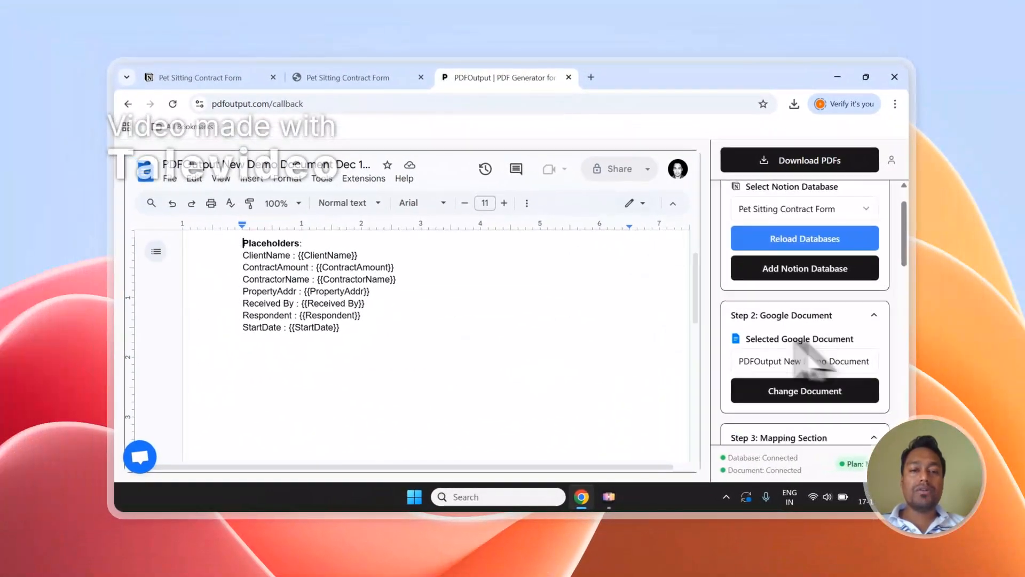
pyautogui.scroll(1, 417, 314)
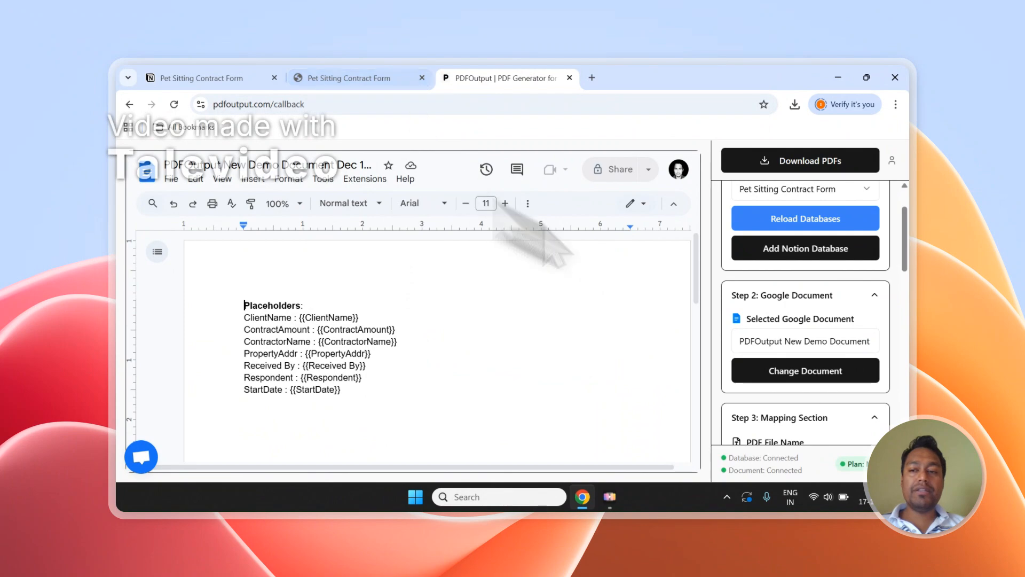
pyautogui.scroll(-1, 884, 345)
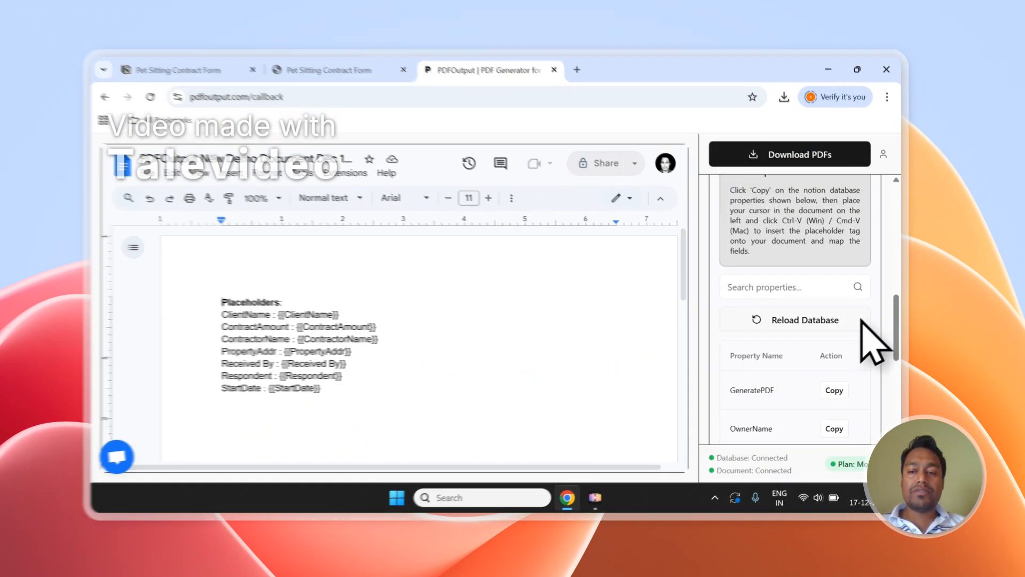
pyautogui.click(871, 320)
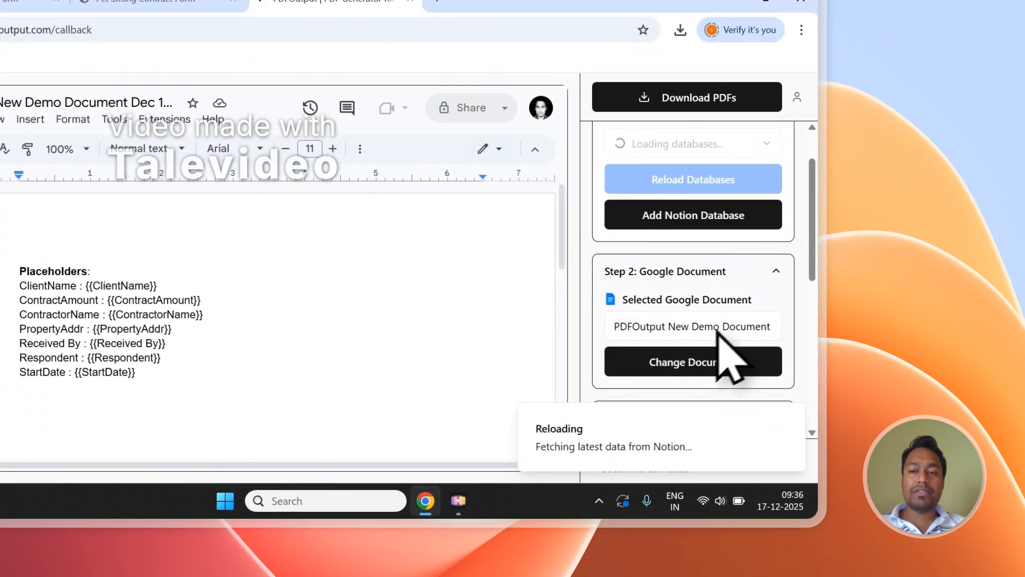
pyautogui.scroll(1, 718, 331)
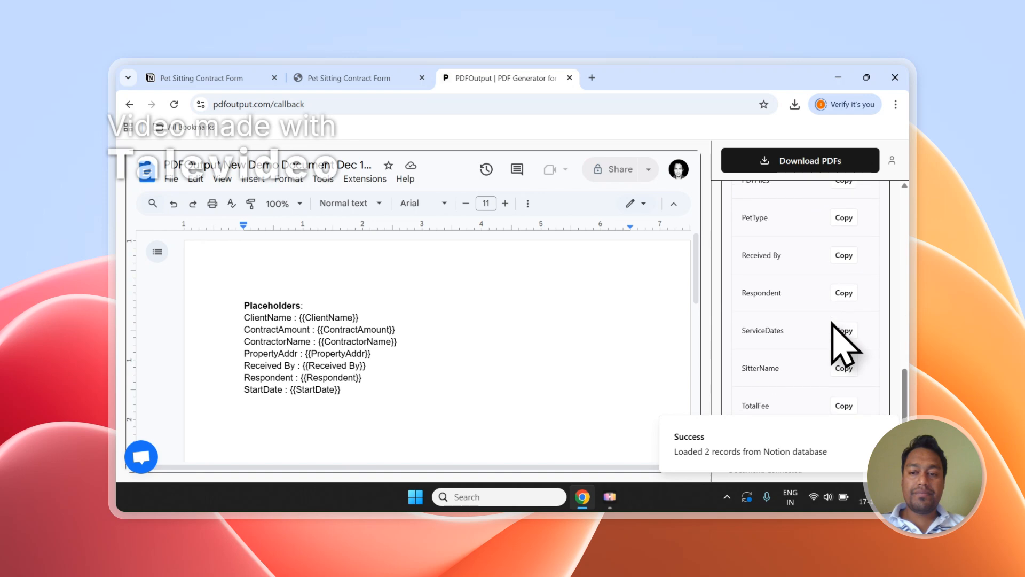
pyautogui.scroll(10, 843, 341)
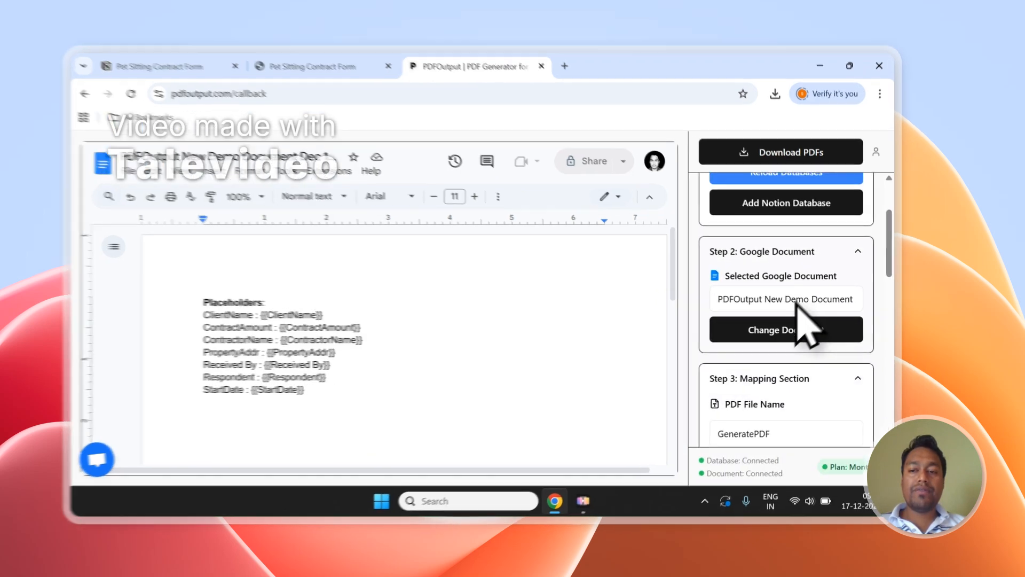
# Step: Change the selected Google document to a new demo document and delete the introductory text above its placeholders
pyautogui.click(798, 327)
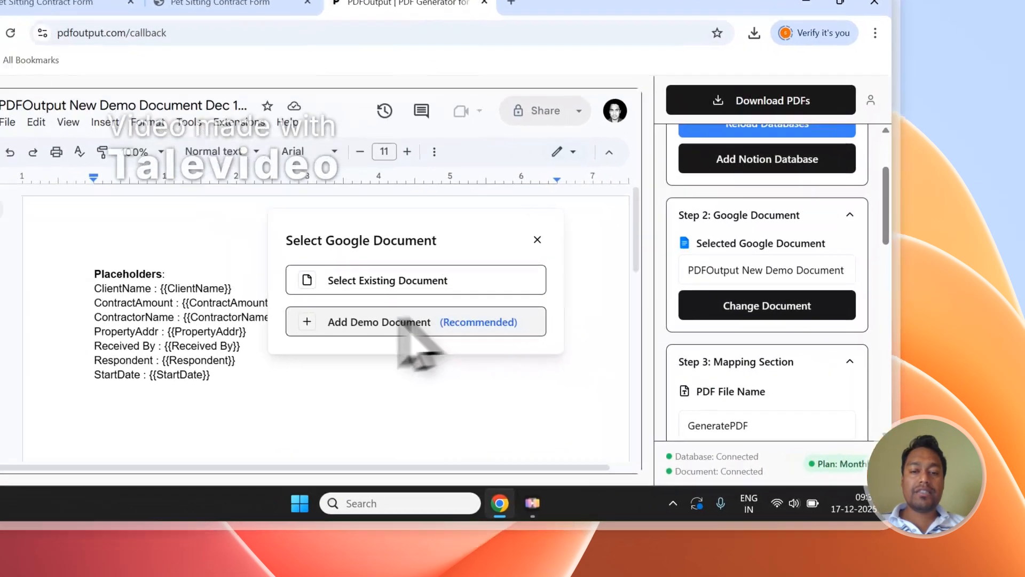
pyautogui.click(472, 343)
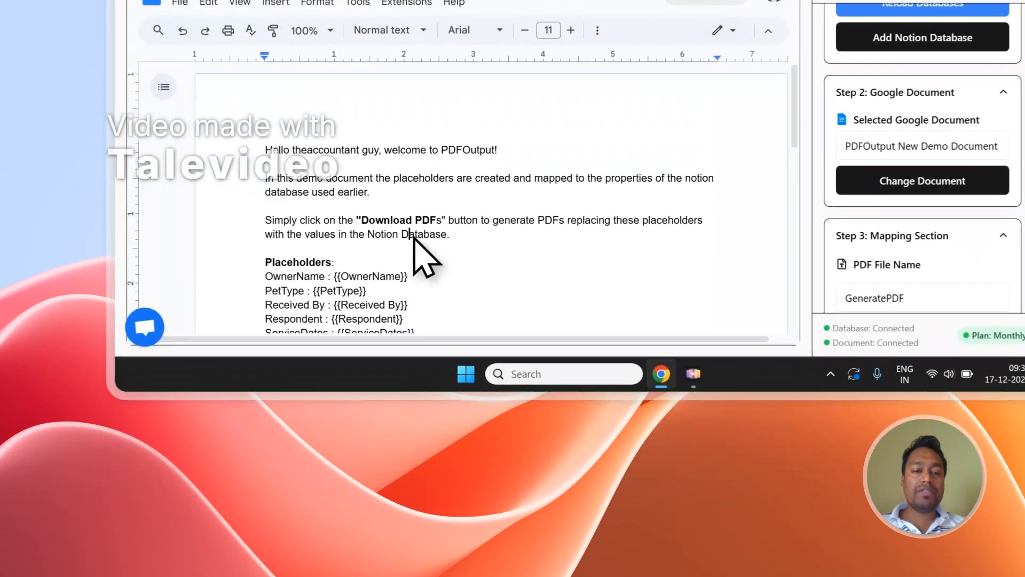
pyautogui.moveTo(330, 377); pyautogui.dragTo(207, 305)
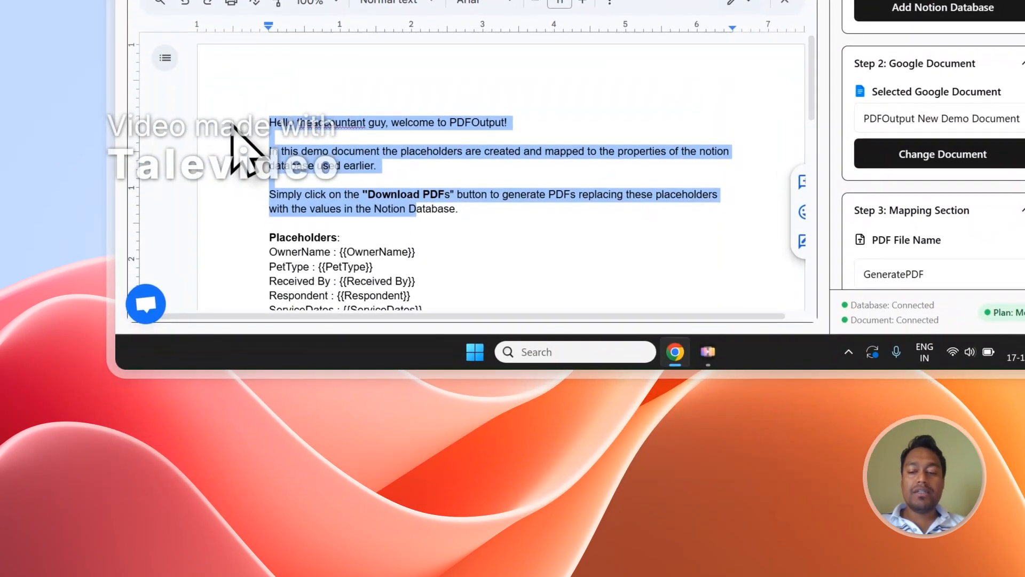
pyautogui.press('BackSpace')
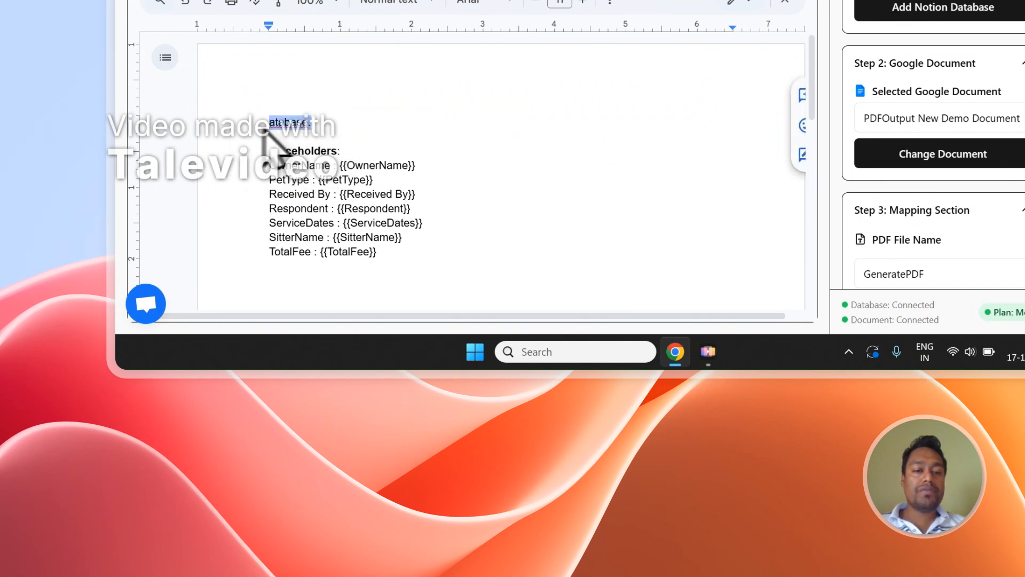
pyautogui.press('BackSpace')
pyautogui.press('BackSpace')
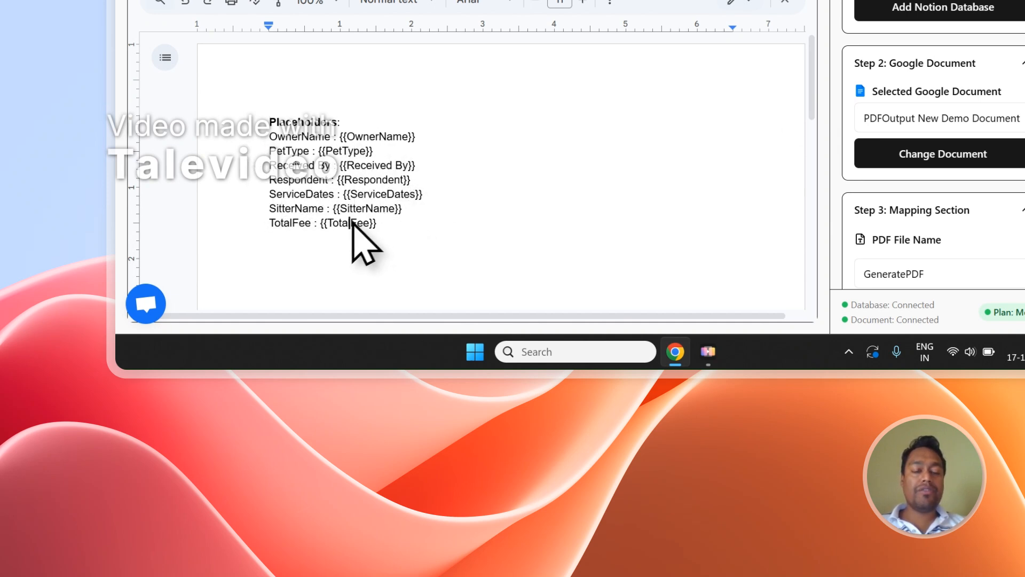
# Step: Compare the Notion response columns with the document's placeholders such as {{PetType}}, and review the copyable properties in the mapping section
pyautogui.click(439, 104)
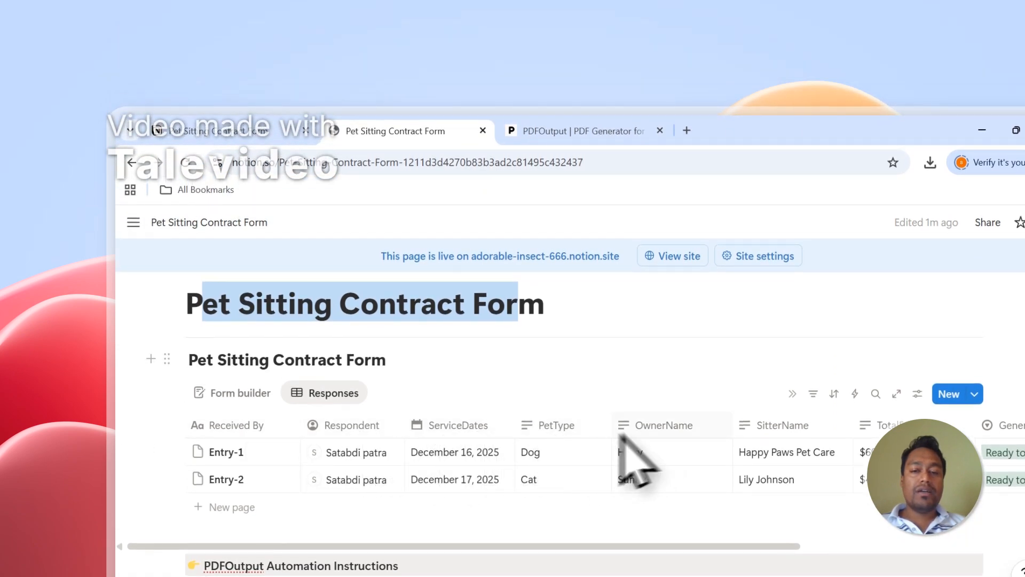
pyautogui.click(582, 131)
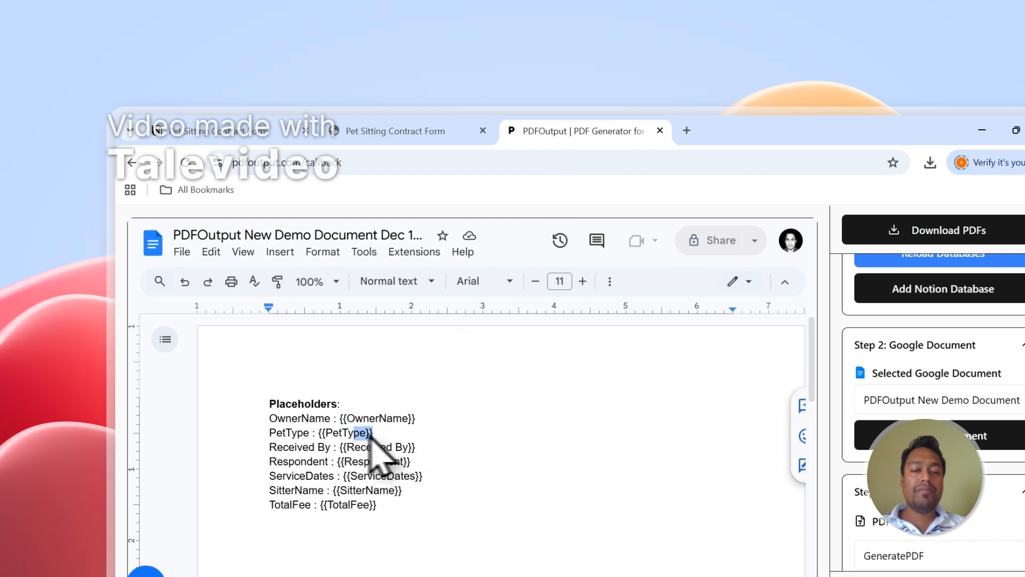
pyautogui.click(435, 124)
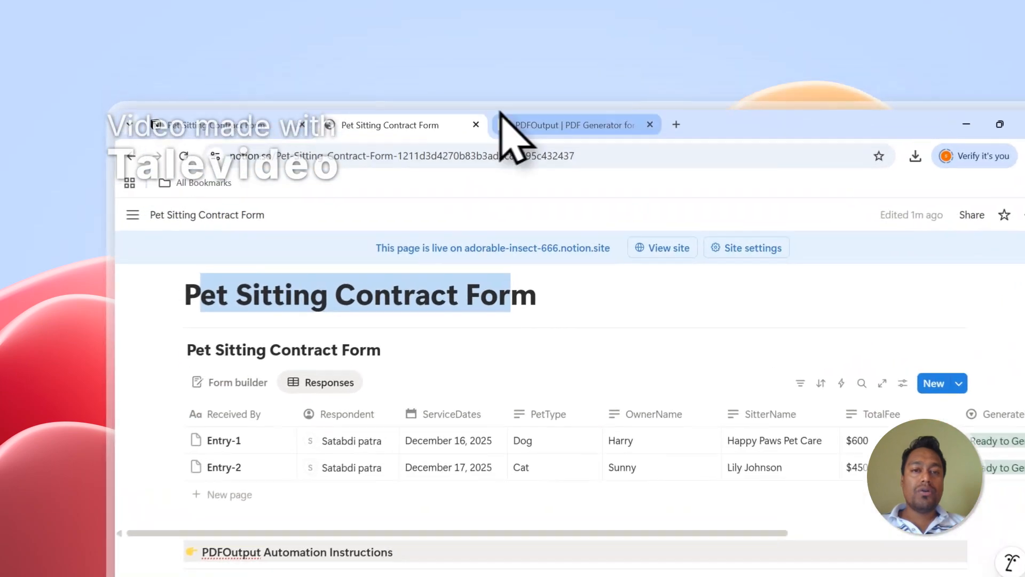
pyautogui.click(450, 78)
pyautogui.click(449, 85)
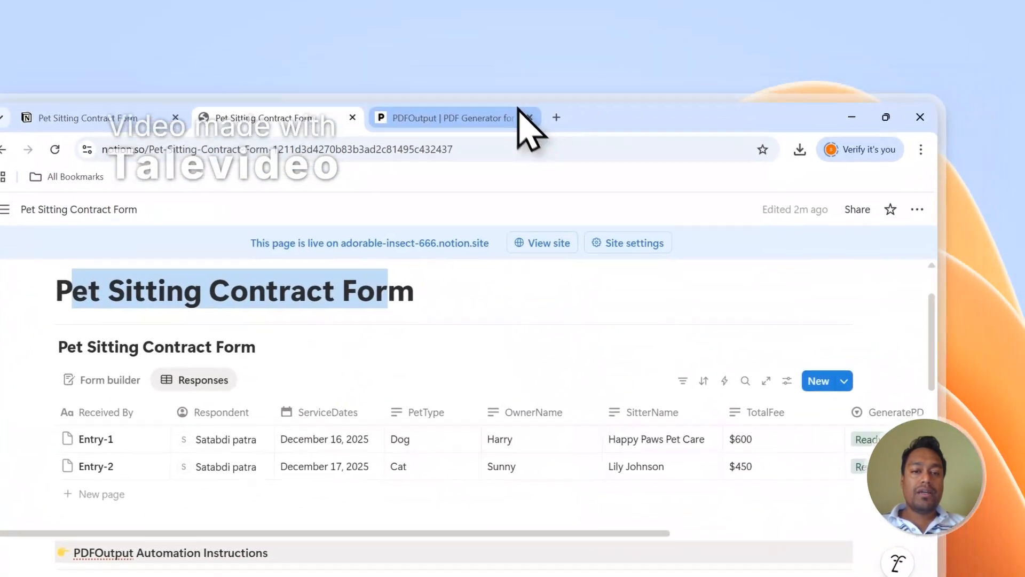
pyautogui.click(539, 85)
pyautogui.click(347, 84)
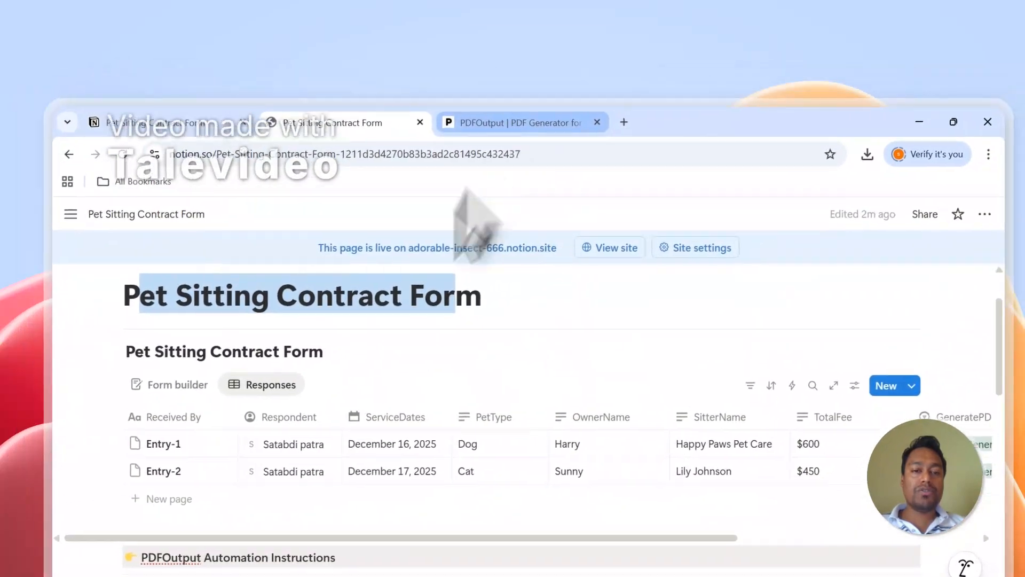
pyautogui.click(540, 114)
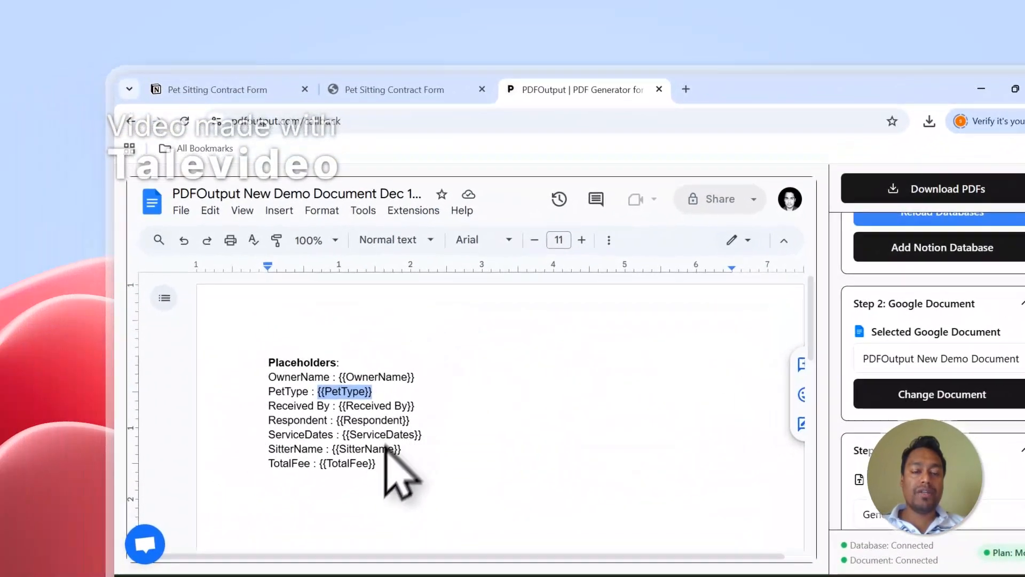
pyautogui.scroll(-8, 861, 270)
pyautogui.scroll(-3, 867, 342)
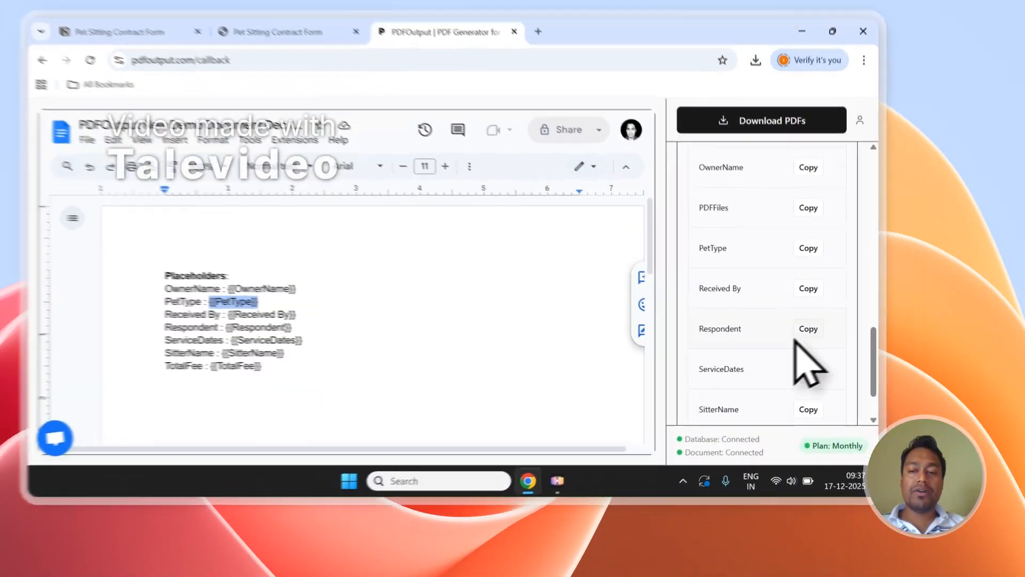
# Step: Copy the Respondent placeholder and add the line "Respondent - {{Respondent}}" below the placeholder list in the document
pyautogui.click(843, 354)
pyautogui.click(366, 424)
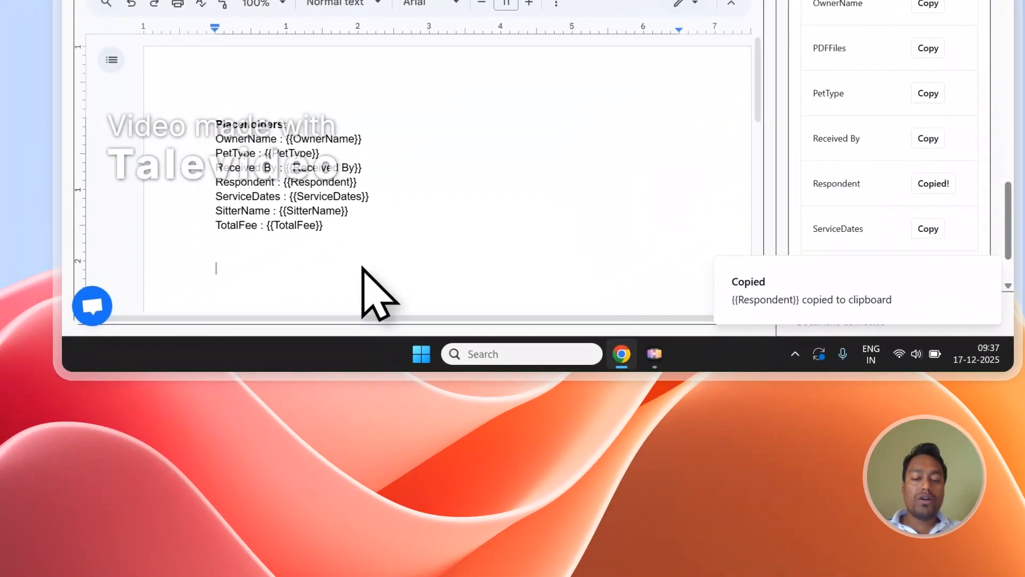
pyautogui.write('rESPOMD')
pyautogui.hotkey('ctrl', 'a')
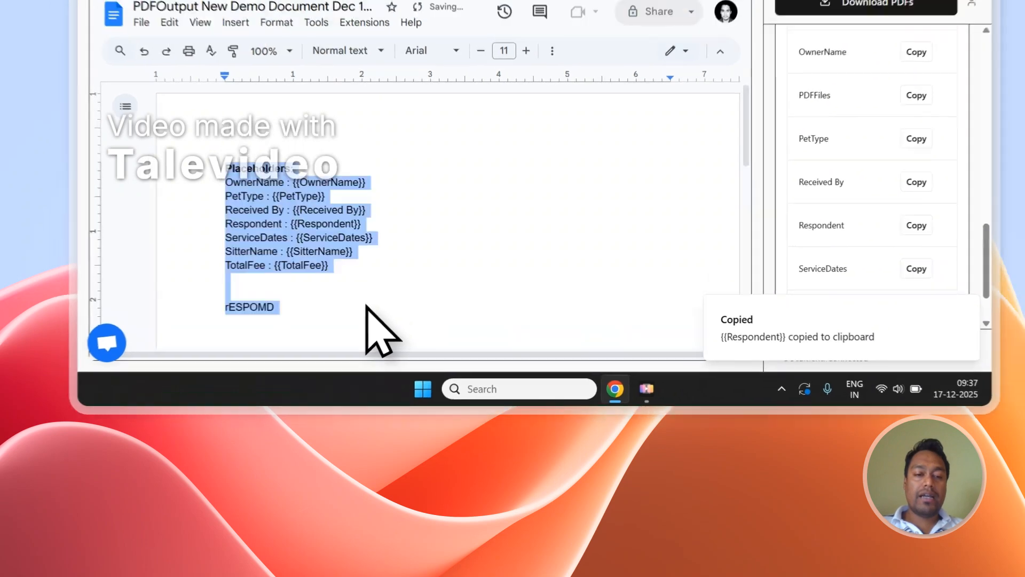
pyautogui.press('Right')
pyautogui.hotkey('shift', 'Home')
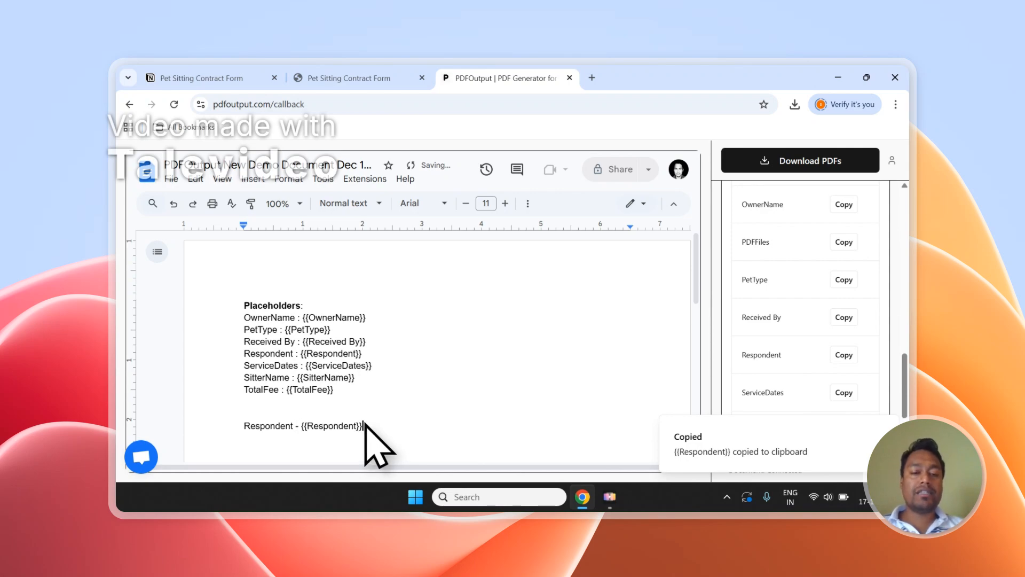
# Step: Copy the ServiceDates placeholder, insert {{ServiceDates}} on the line below the new Respondent line, and select both added lines
pyautogui.press('Up')
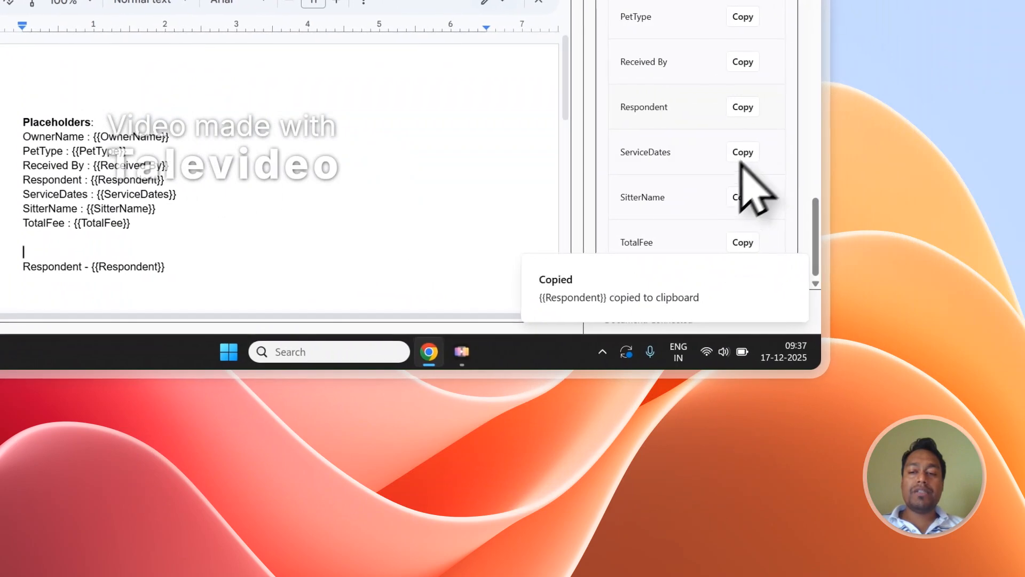
pyautogui.click(742, 155)
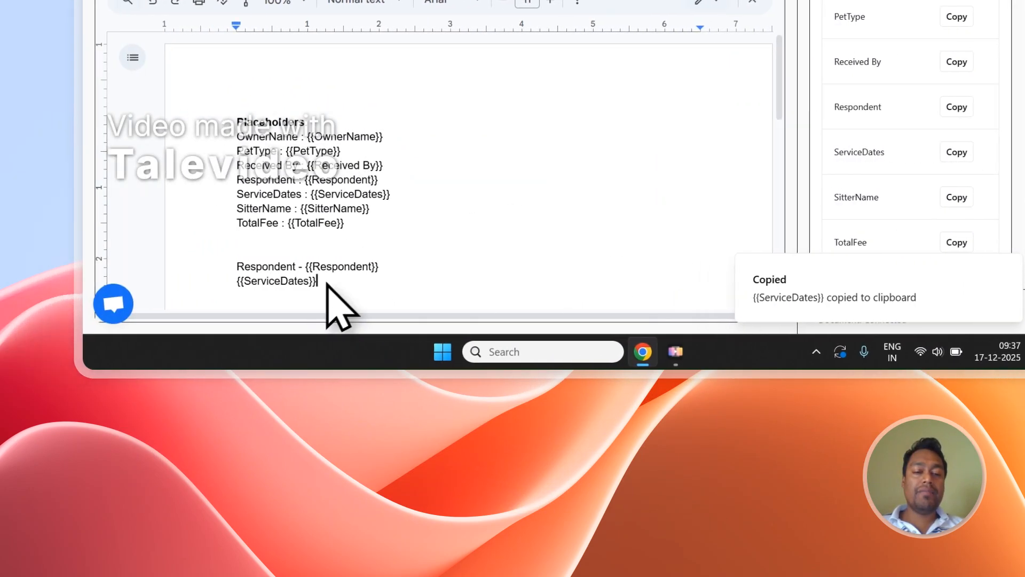
pyautogui.moveTo(100, 281); pyautogui.dragTo(21, 266)
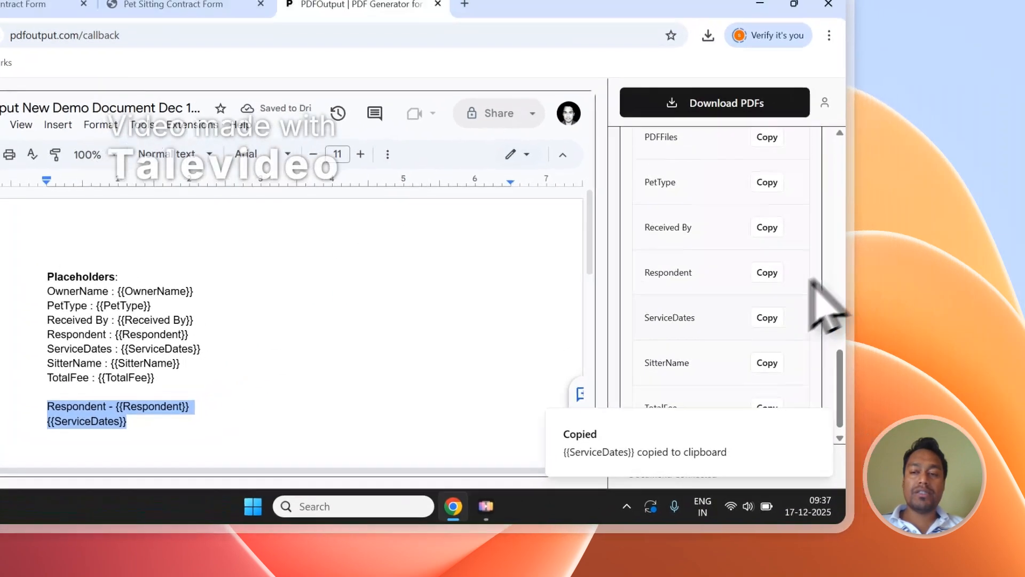
# Step: Check the Notion responses table and set the PDF file name in the mapping section to the OwnerName property
pyautogui.scroll(5, 1017, 160)
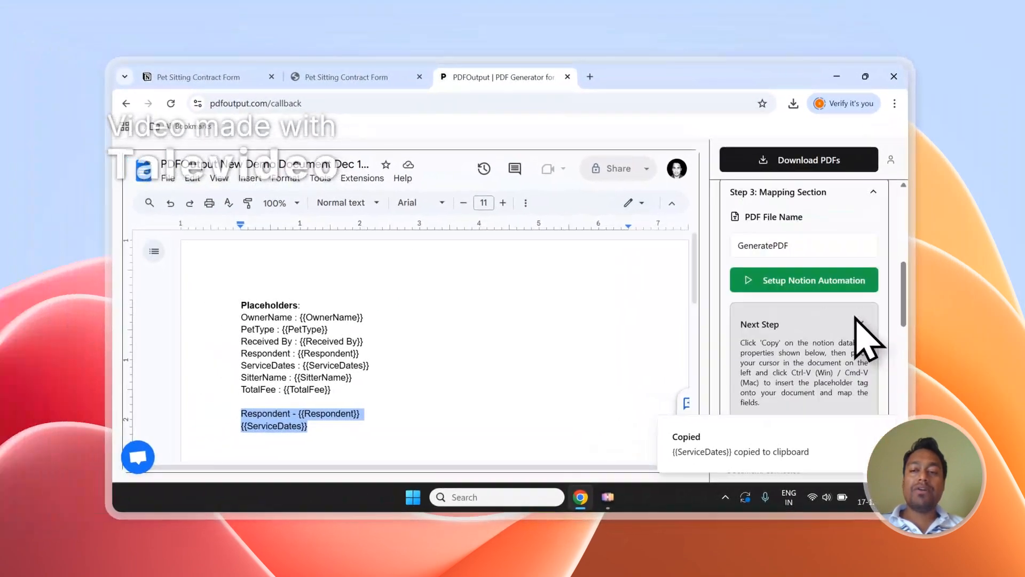
pyautogui.scroll(2, 867, 342)
pyautogui.scroll(-1, 868, 338)
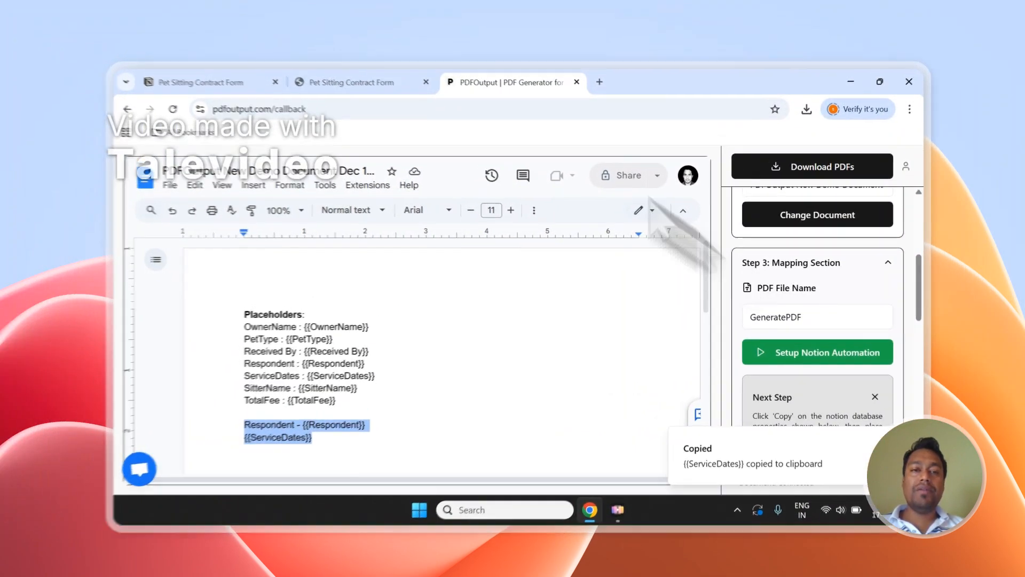
pyautogui.click(348, 77)
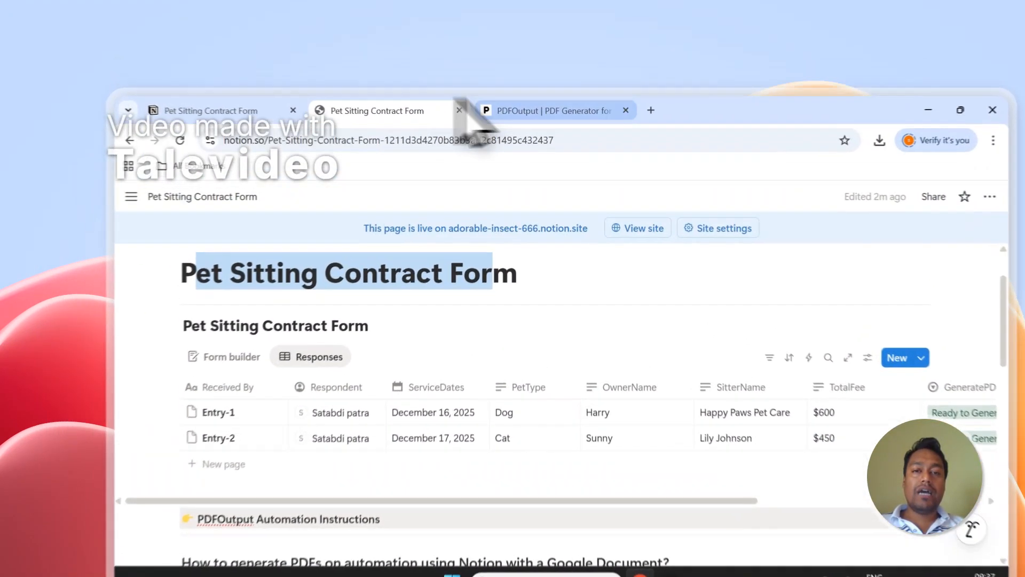
pyautogui.click(481, 78)
pyautogui.click(789, 317)
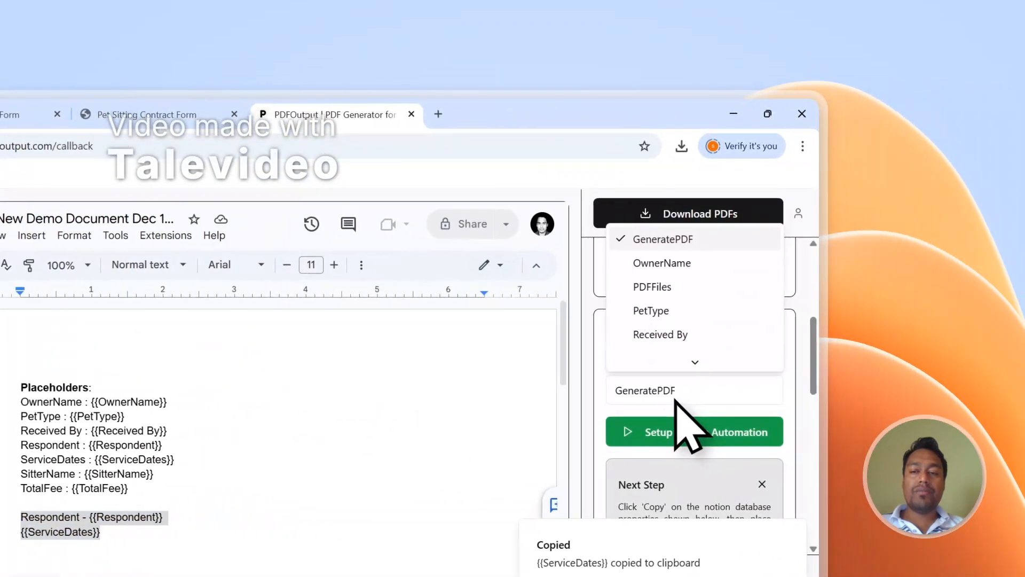
pyautogui.click(667, 281)
# Step: Download the PDFs and check the GeneratePDF and PDFFiles columns of the Notion responses
pyautogui.scroll(5, 748, 347)
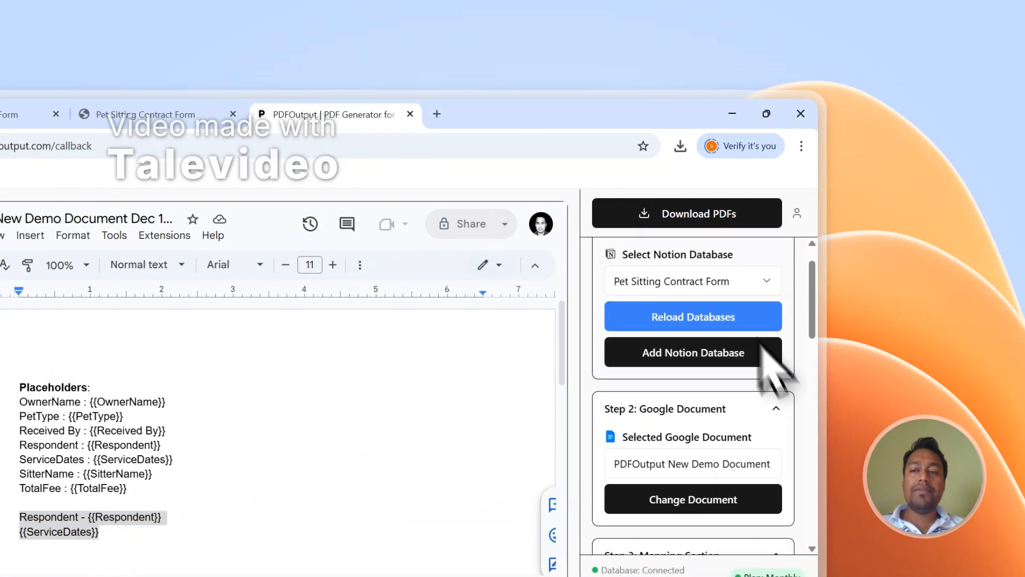
pyautogui.click(707, 222)
pyautogui.click(176, 114)
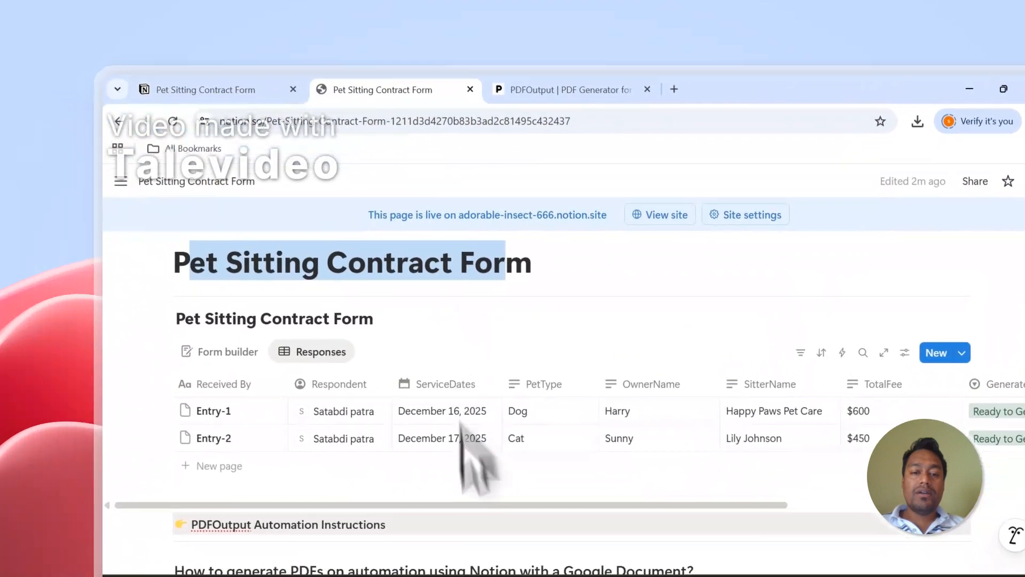
pyautogui.hscroll(5, 656, 481)
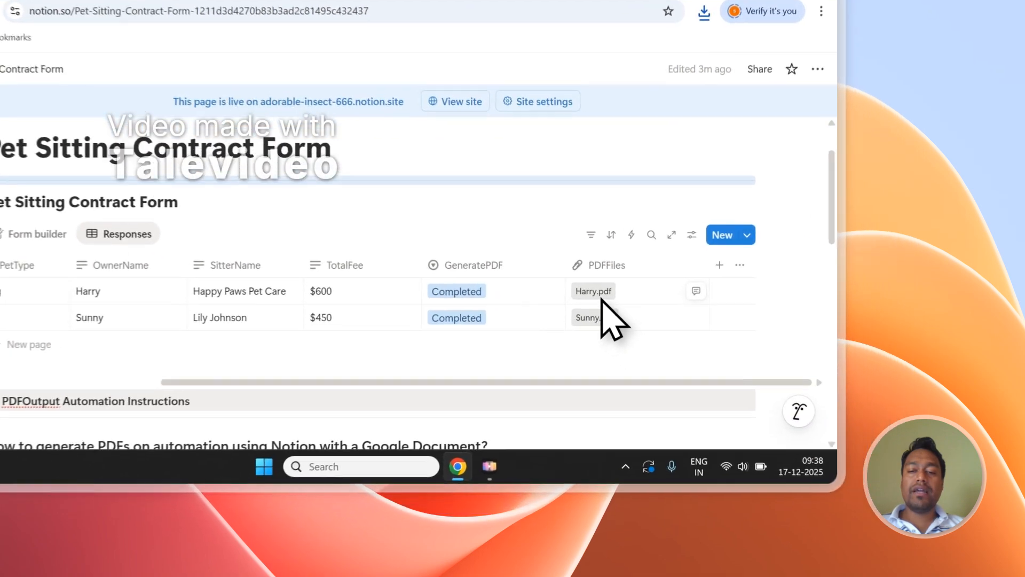
# Step: Open the PDF files of Entry-1 and Entry-2, compare the filled-in placeholder values, and close both files
pyautogui.click(704, 368)
pyautogui.click(374, 78)
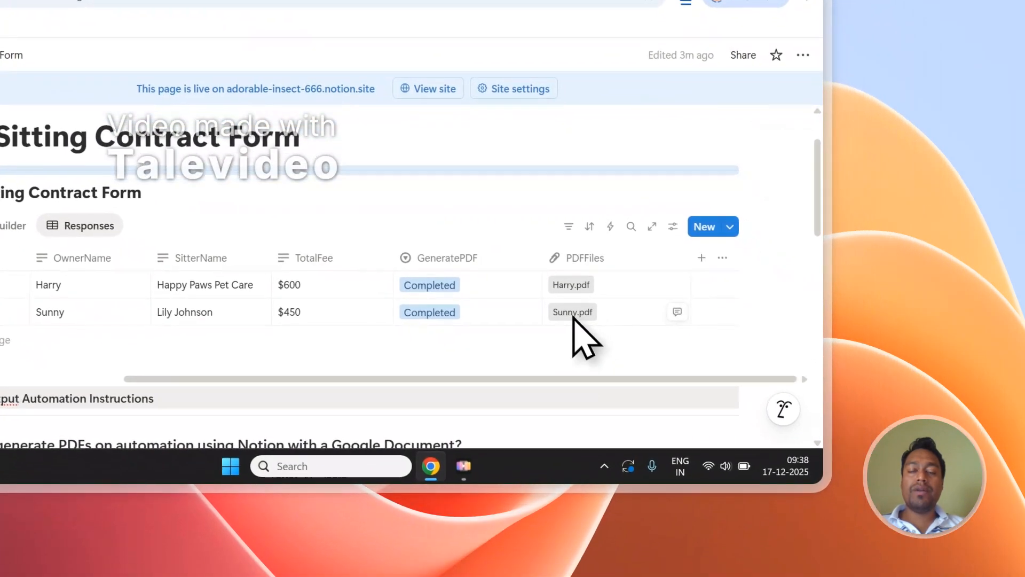
pyautogui.click(622, 327)
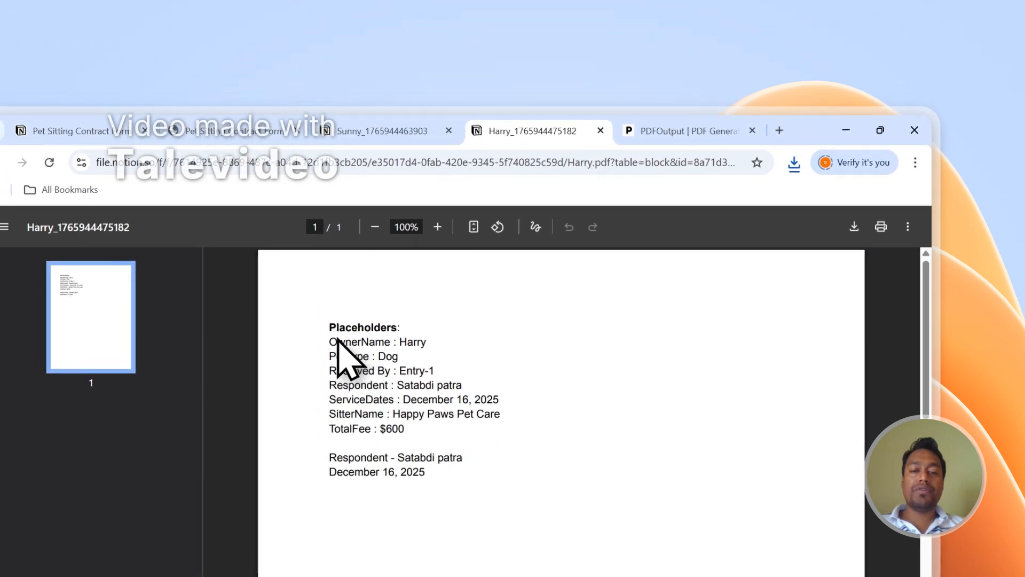
pyautogui.moveTo(337, 340); pyautogui.dragTo(473, 464)
pyautogui.click(474, 393)
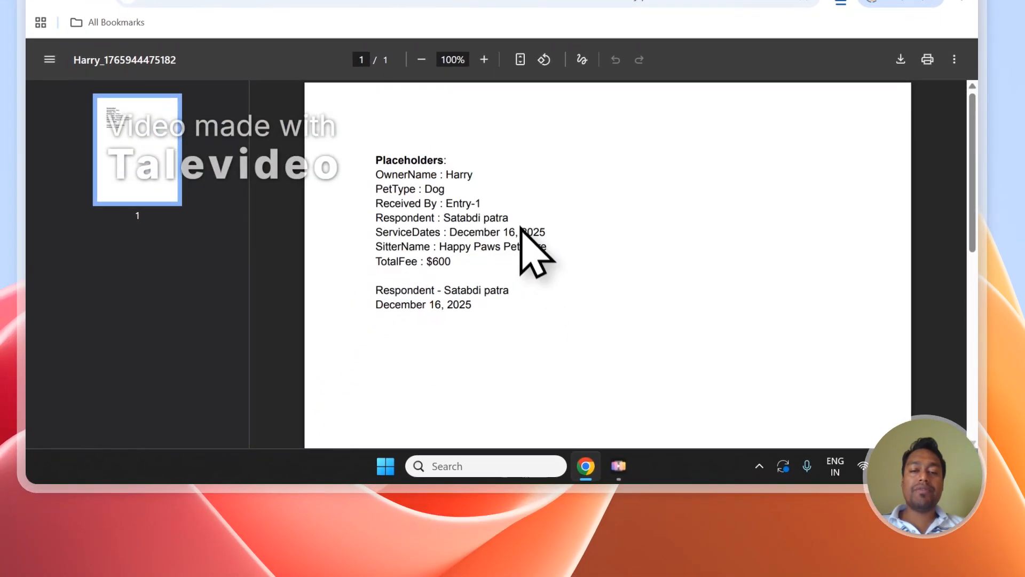
pyautogui.click(467, 97)
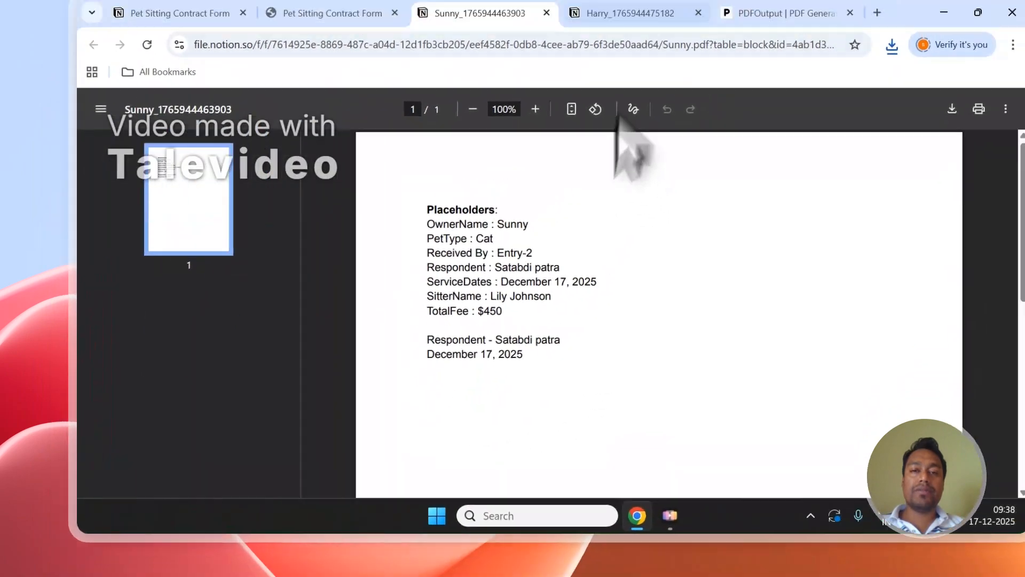
pyautogui.click(635, 53)
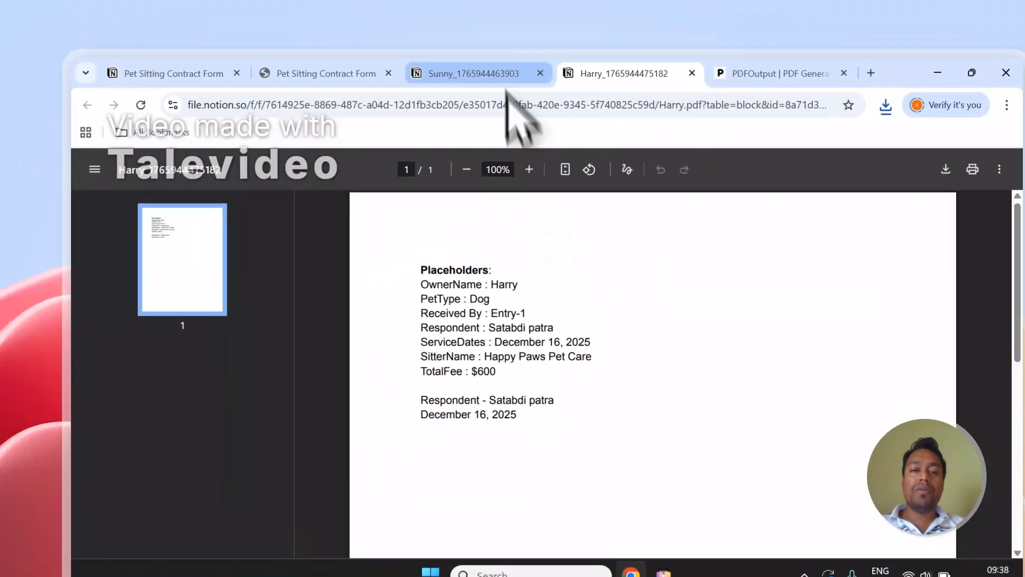
pyautogui.click(422, 77)
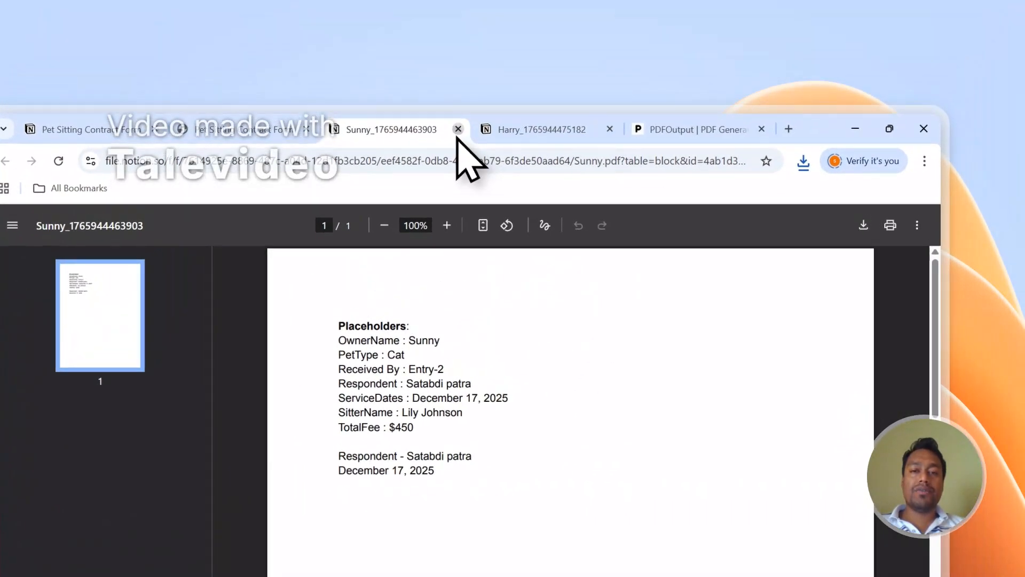
pyautogui.click(455, 128)
pyautogui.click(455, 128)
# Step: Review the Notion database, Google document and mapping settings in PDFOutput, and view the public Pet Sitting Contract Form
pyautogui.scroll(-7, 842, 411)
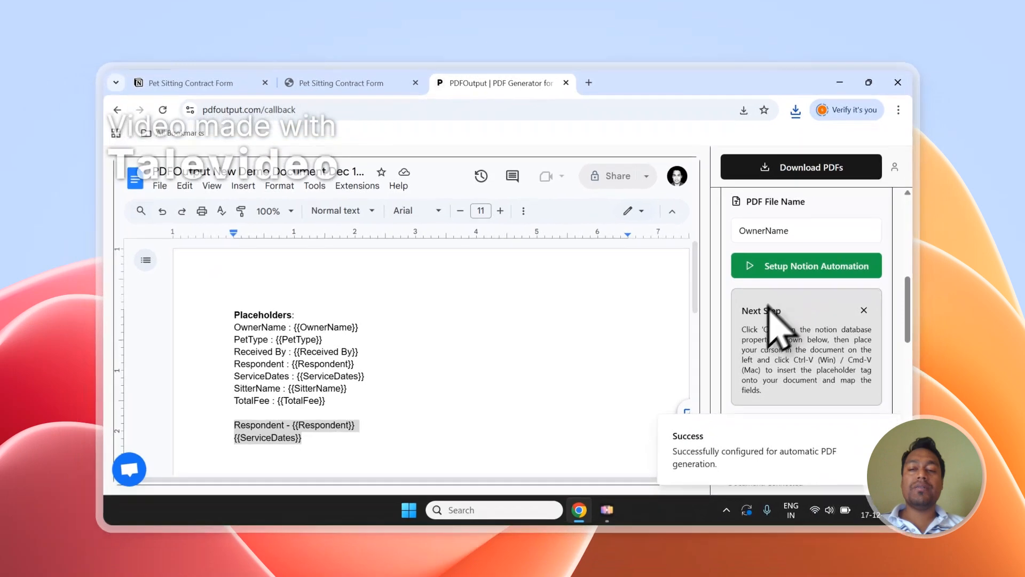
pyautogui.scroll(7, 865, 316)
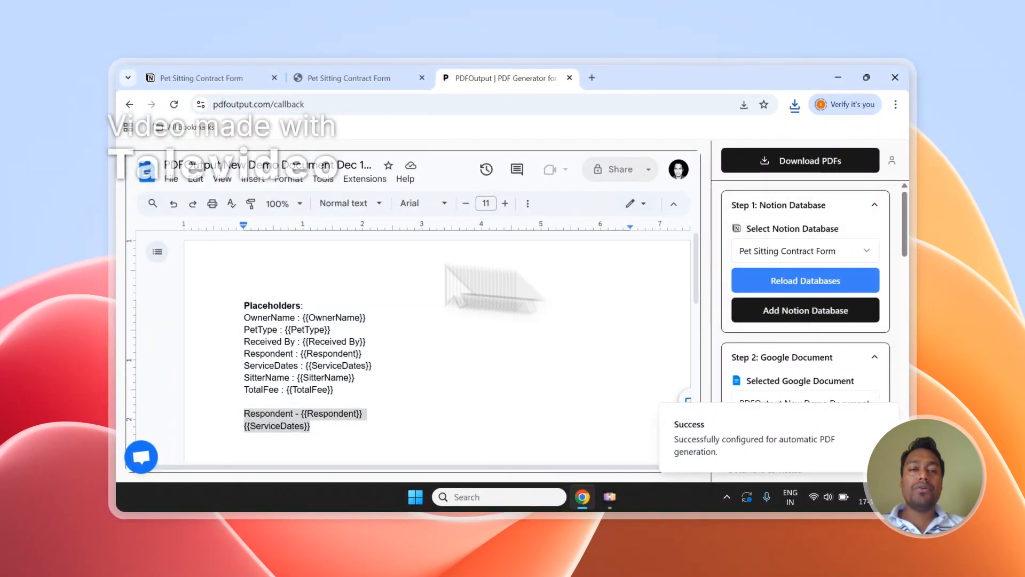
pyautogui.scroll(-1, 755, 320)
pyautogui.scroll(1, 774, 336)
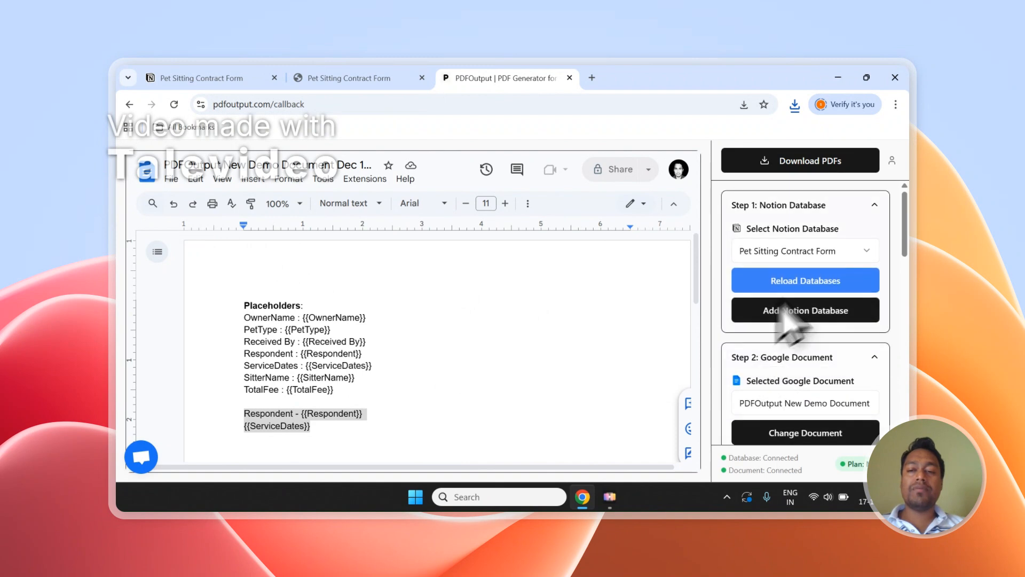
pyautogui.scroll(-5, 788, 347)
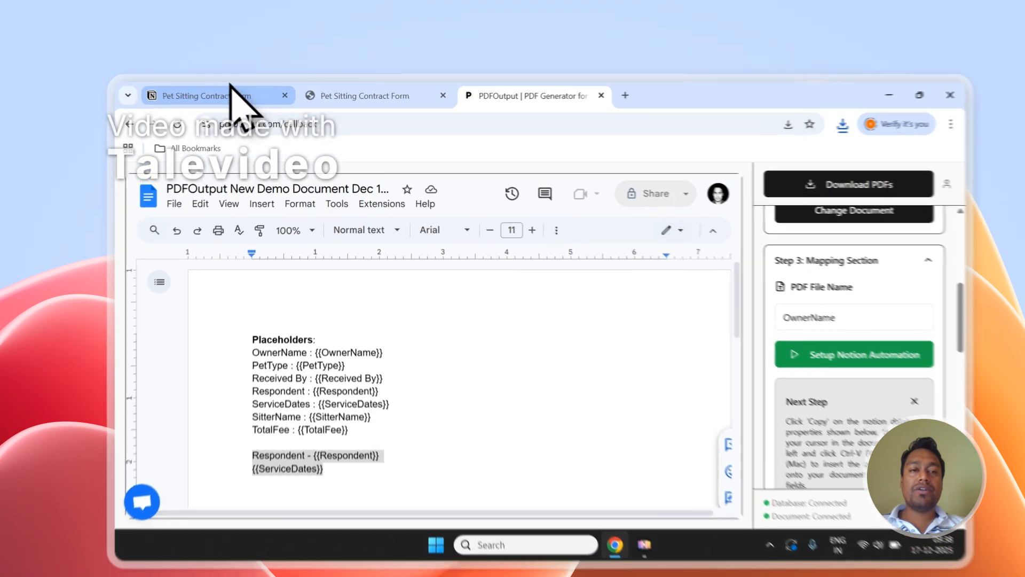
pyautogui.click(202, 77)
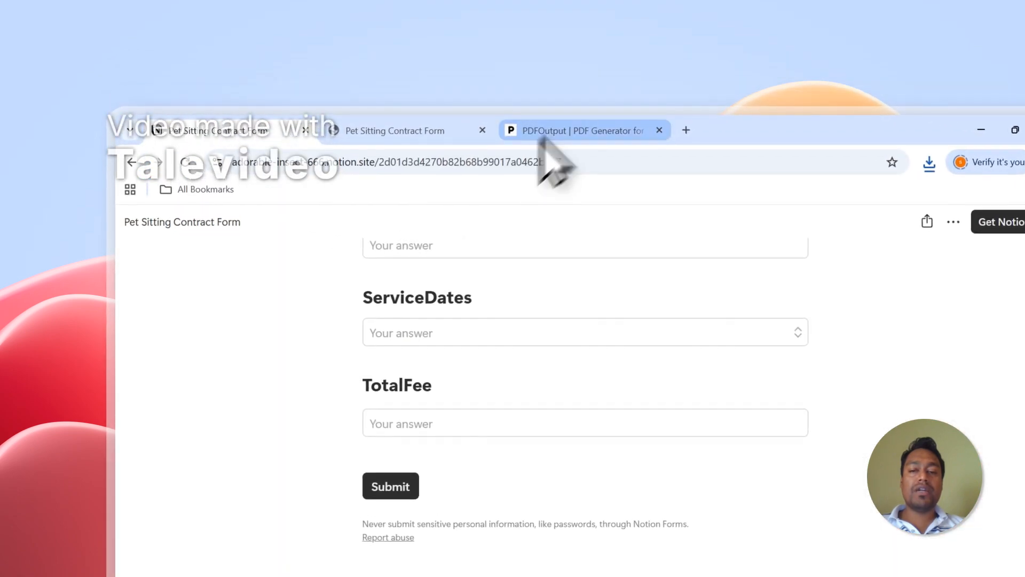
pyautogui.click(465, 78)
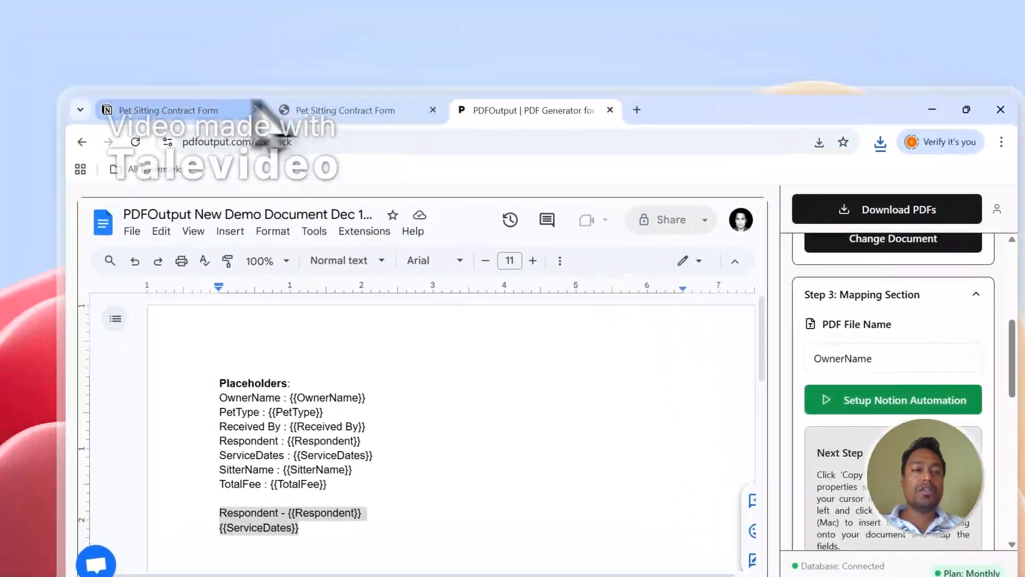
pyautogui.click(243, 110)
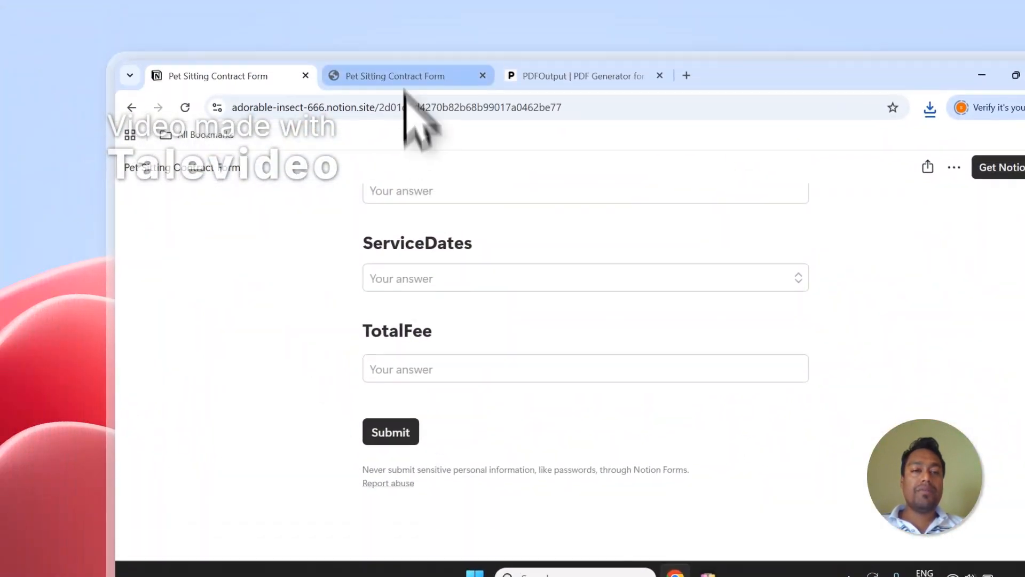
# Step: Add a blank entry to the Notion responses table and set its GeneratePDF status to Ready to Generate
pyautogui.click(355, 110)
pyautogui.click(225, 497)
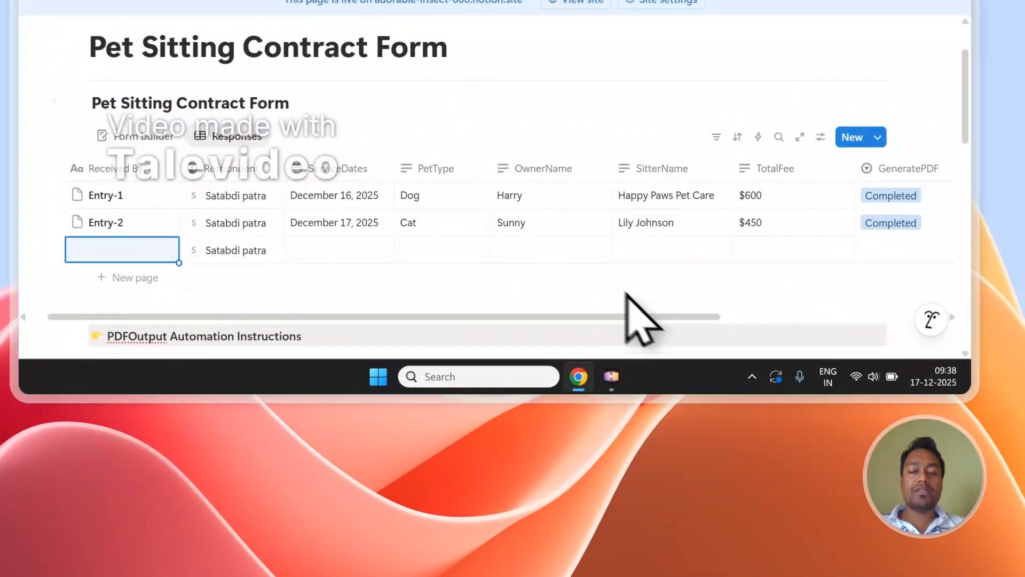
pyautogui.hscroll(3, 636, 299)
pyautogui.click(727, 227)
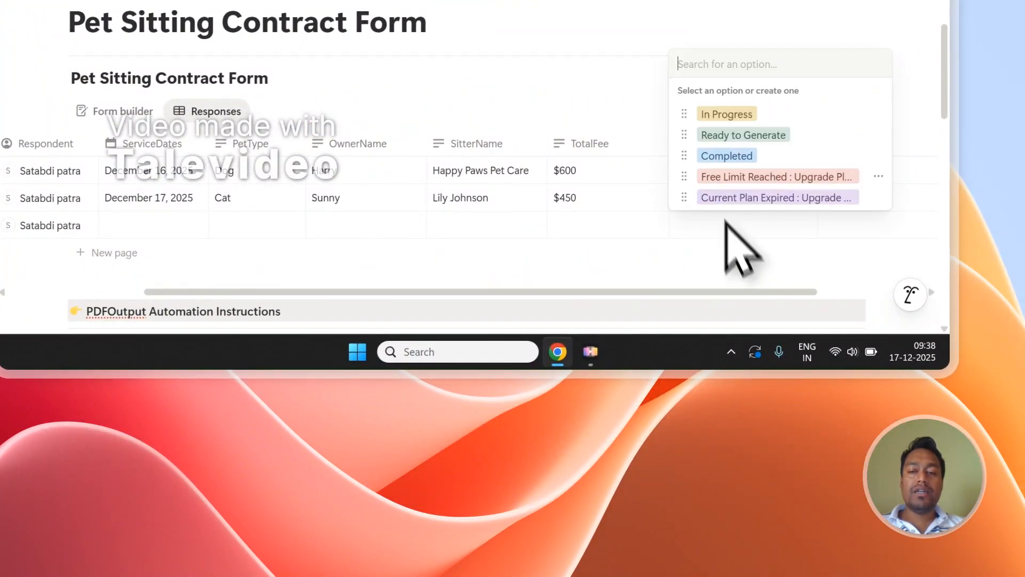
pyautogui.click(727, 136)
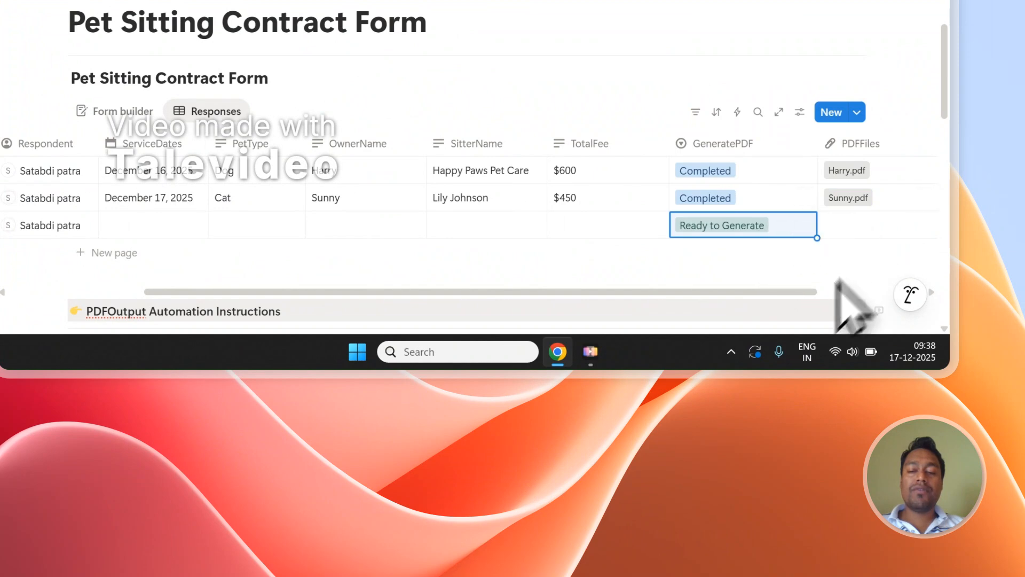
pyautogui.moveTo(804, 293); pyautogui.dragTo(899, 292)
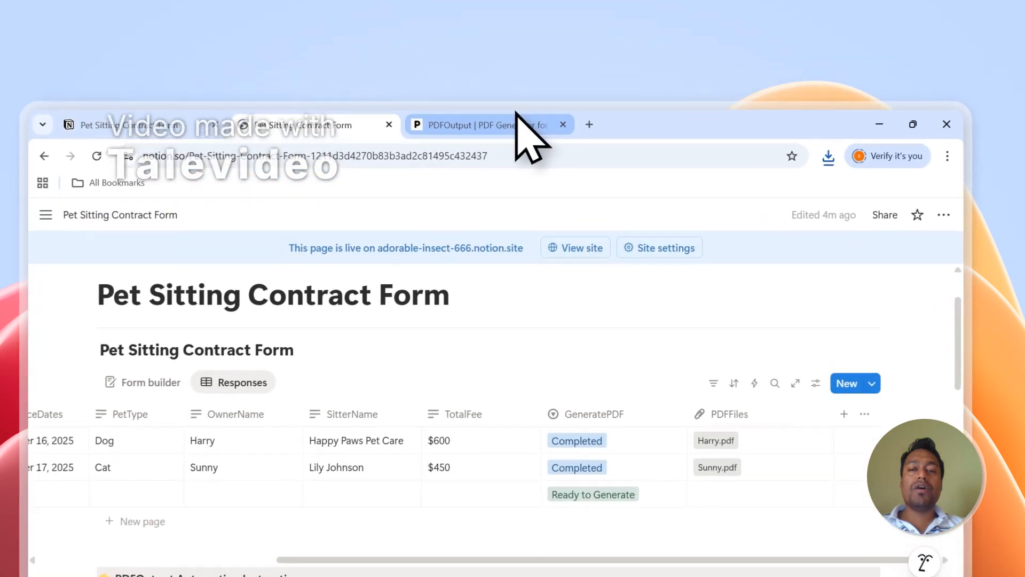
# Step: Recheck the selected database, document and PDF file name in PDFOutput, and return to the Notion responses table
pyautogui.click(534, 78)
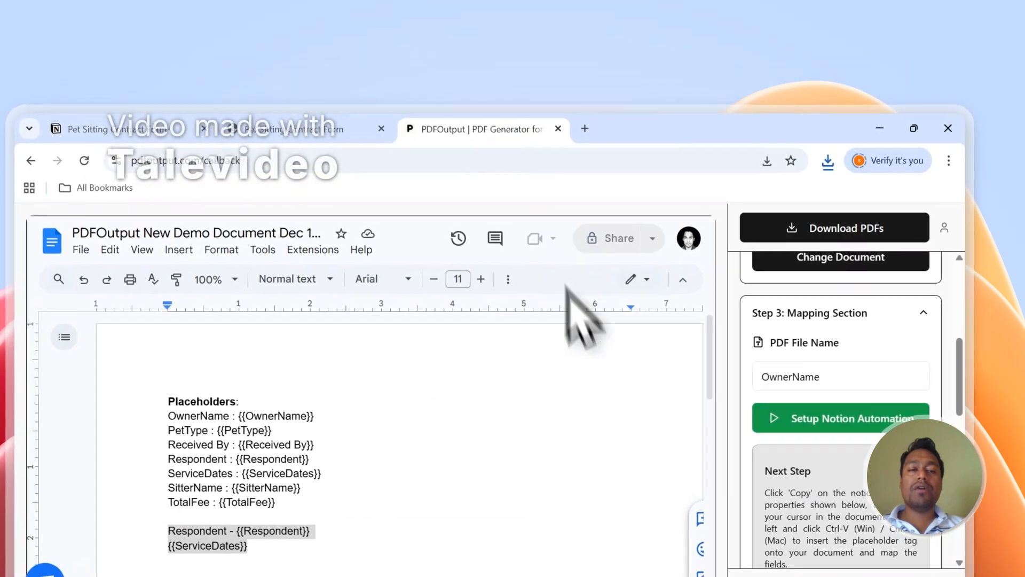
pyautogui.scroll(5, 710, 348)
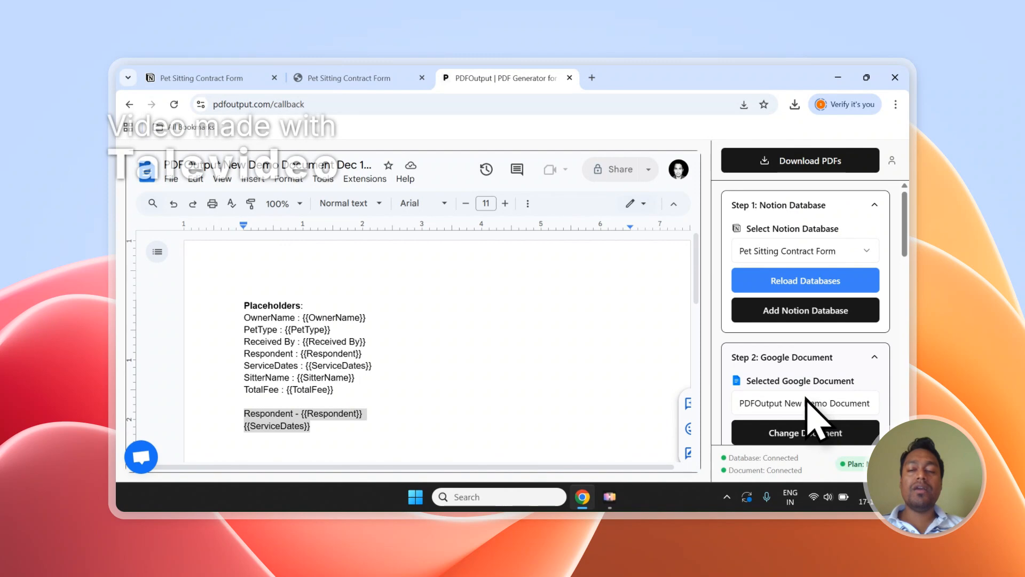
pyautogui.scroll(-2, 763, 365)
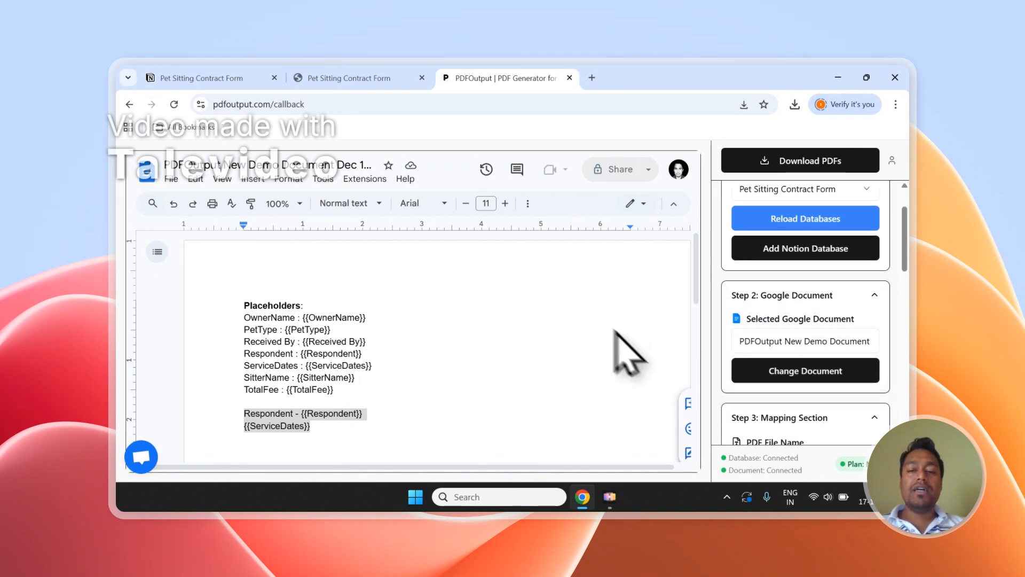
pyautogui.scroll(-4, 821, 356)
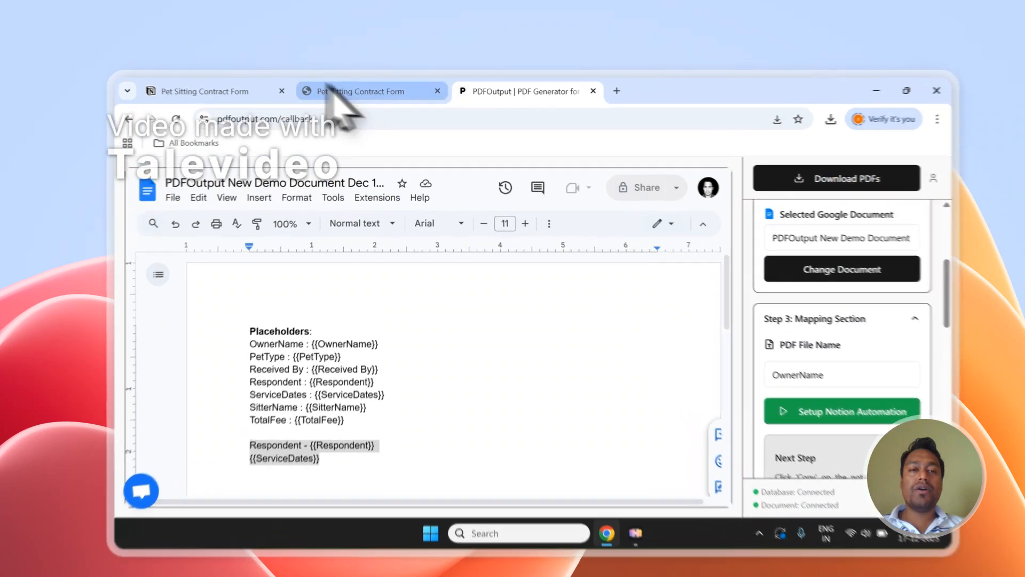
pyautogui.click(328, 78)
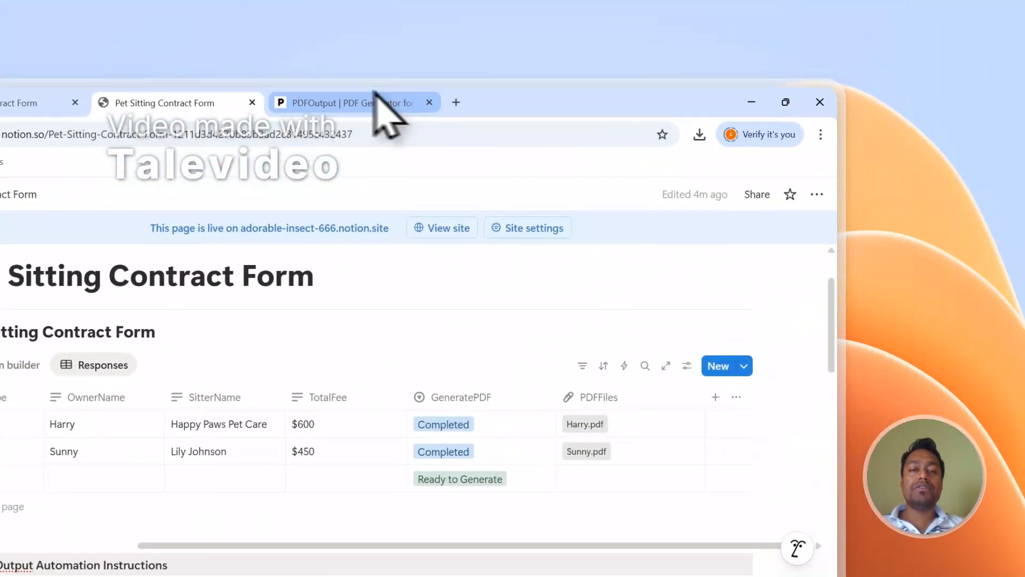
# Step: Review the database and Google document selections in PDFOutput's first two setup steps, and switch back to the Notion responses
pyautogui.click(374, 99)
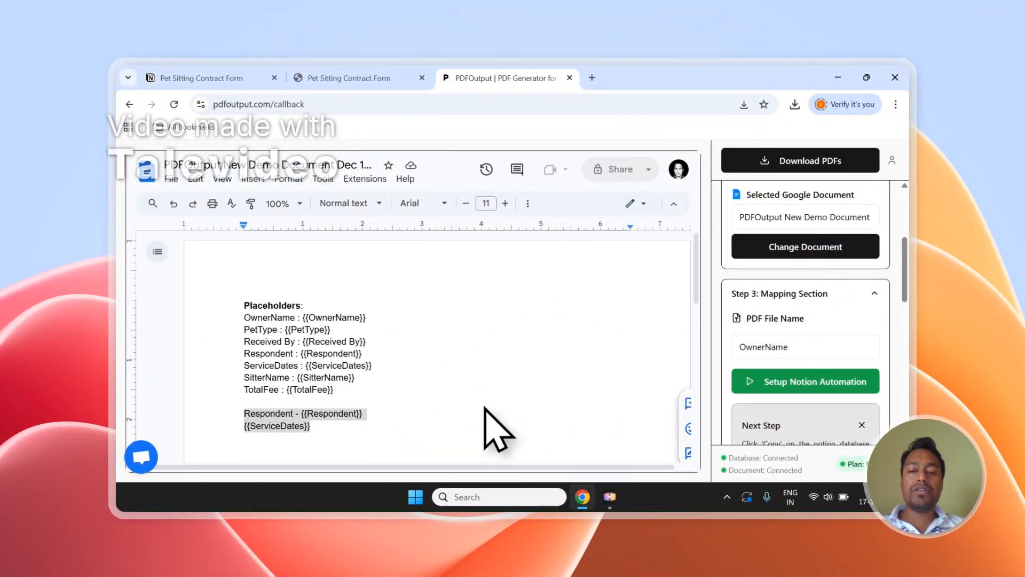
pyautogui.scroll(1, 858, 301)
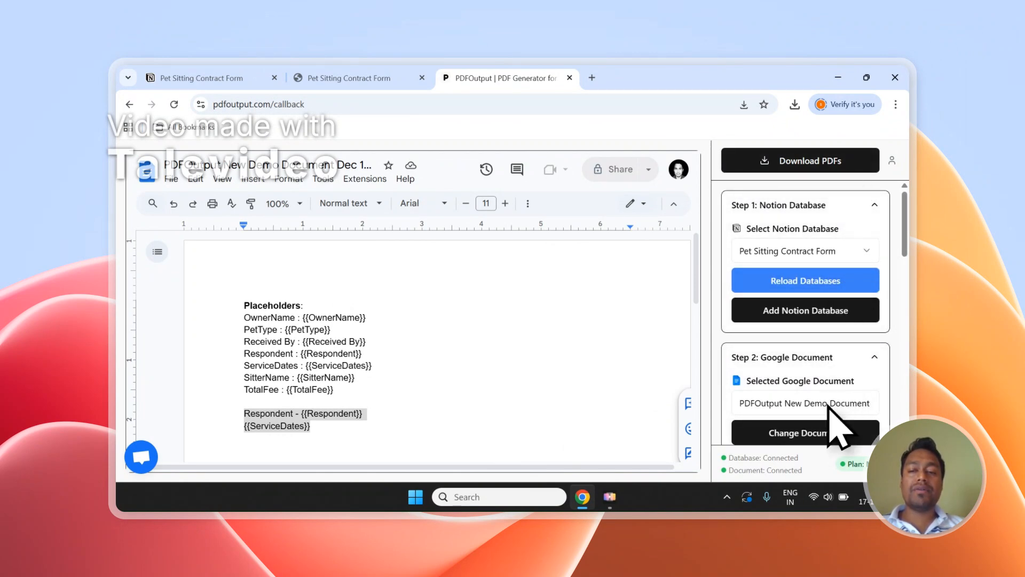
pyautogui.click(368, 108)
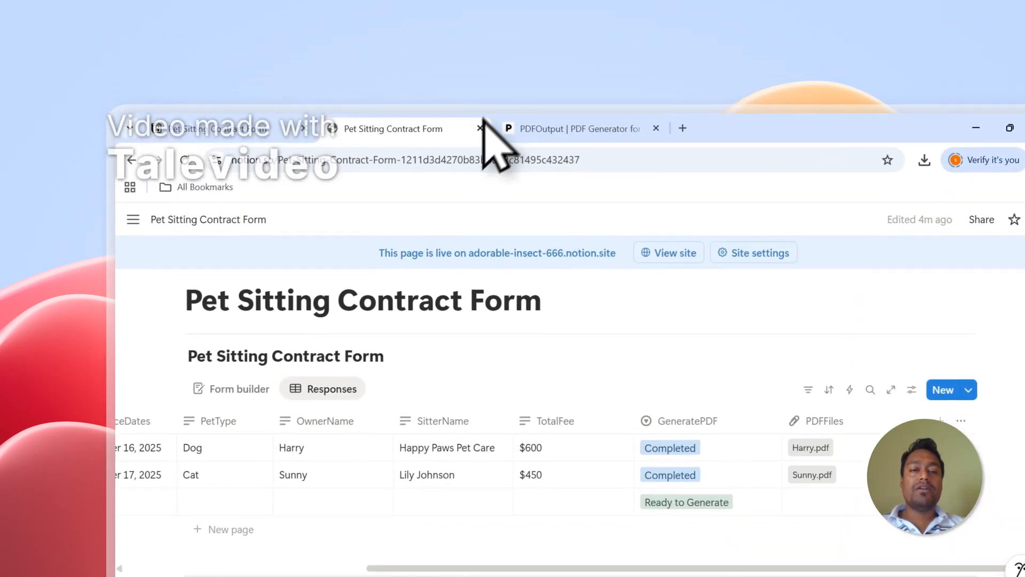
# Step: Open the support chat in PDFOutput, view it, and close it again
pyautogui.click(514, 107)
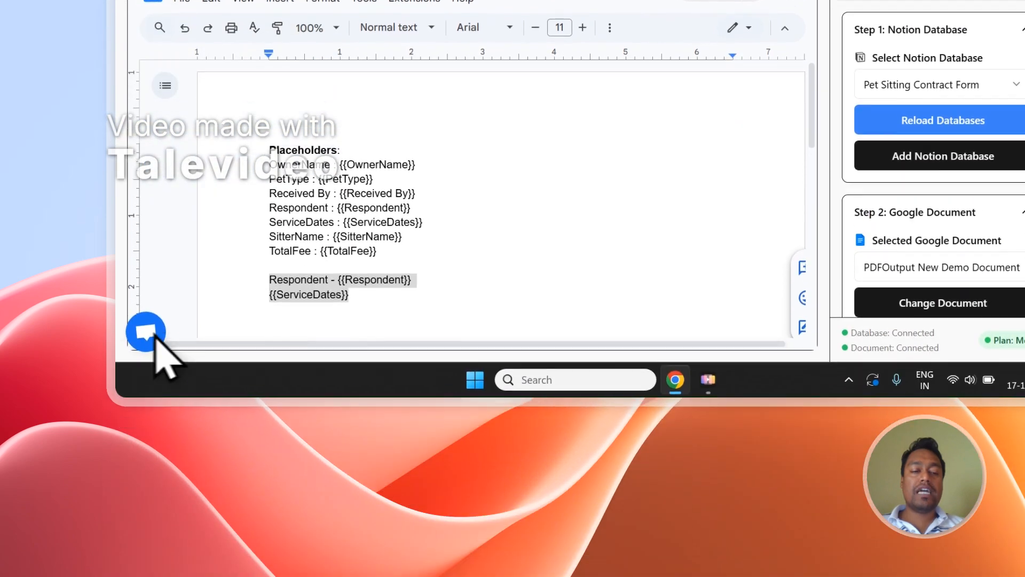
pyautogui.click(146, 572)
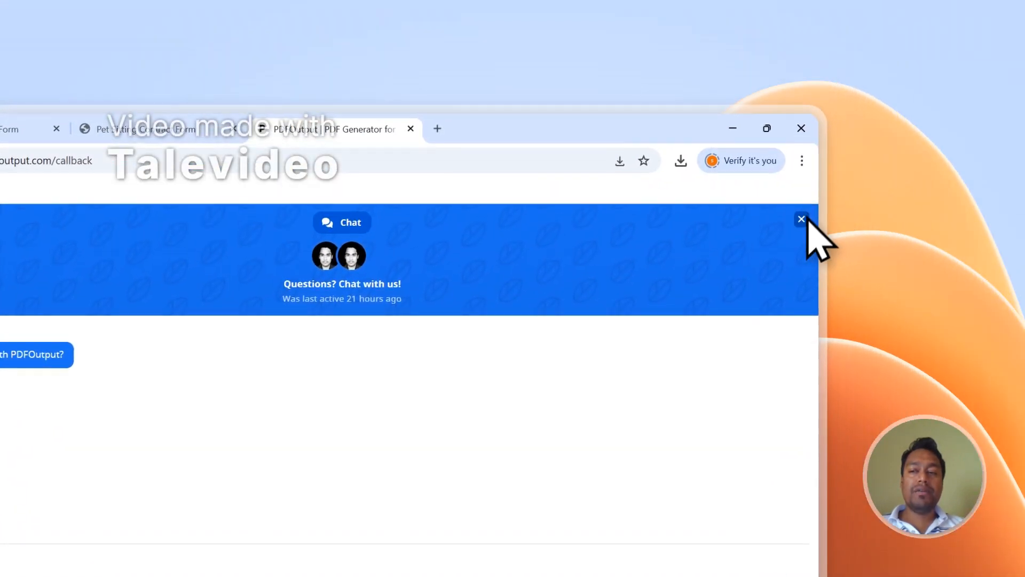
pyautogui.click(801, 219)
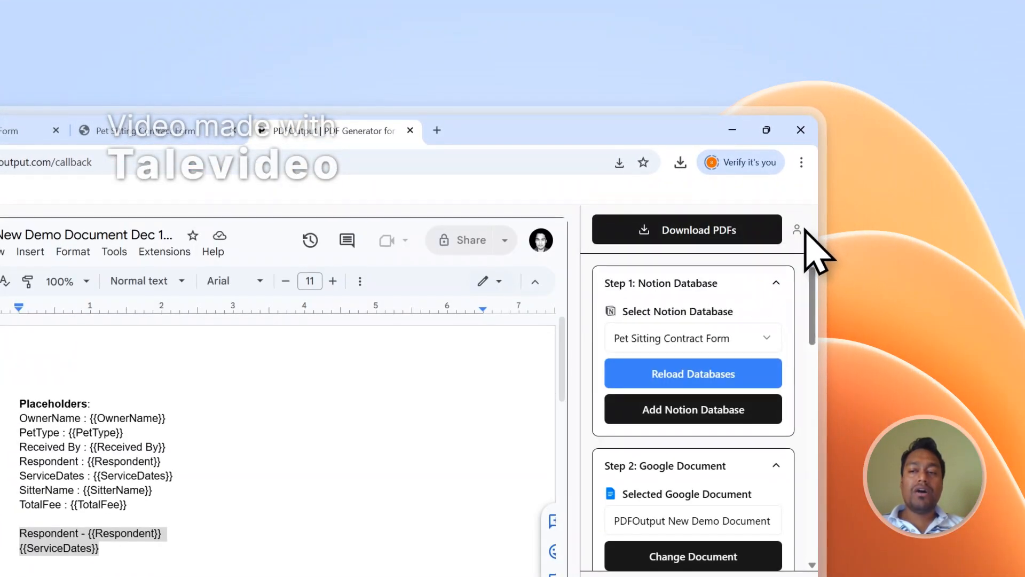
# Step: Sign out of PDFOutput and open the site's Contact page to view the Send Message form
pyautogui.click(795, 229)
pyautogui.click(721, 348)
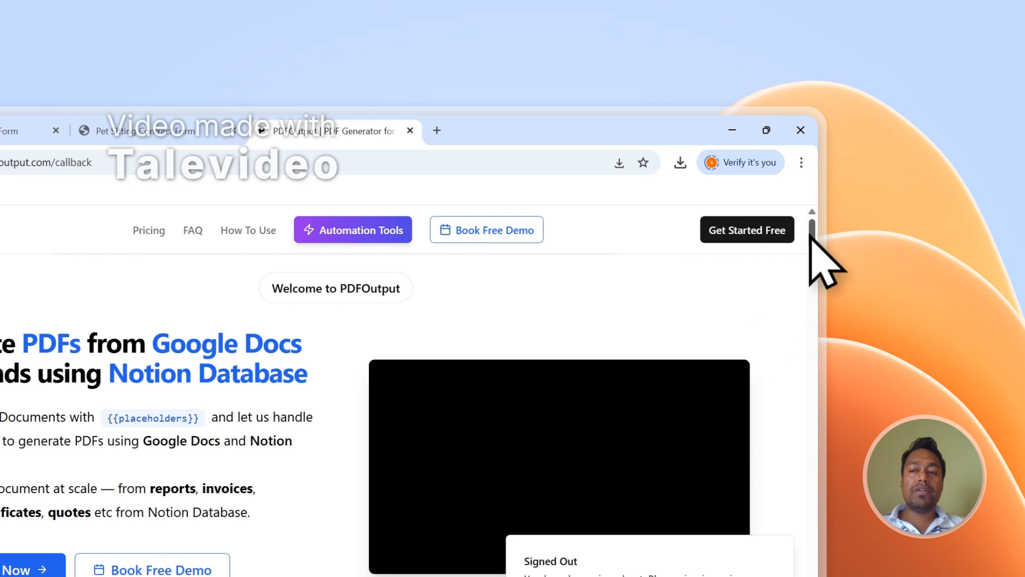
pyautogui.moveTo(812, 235); pyautogui.dragTo(815, 368)
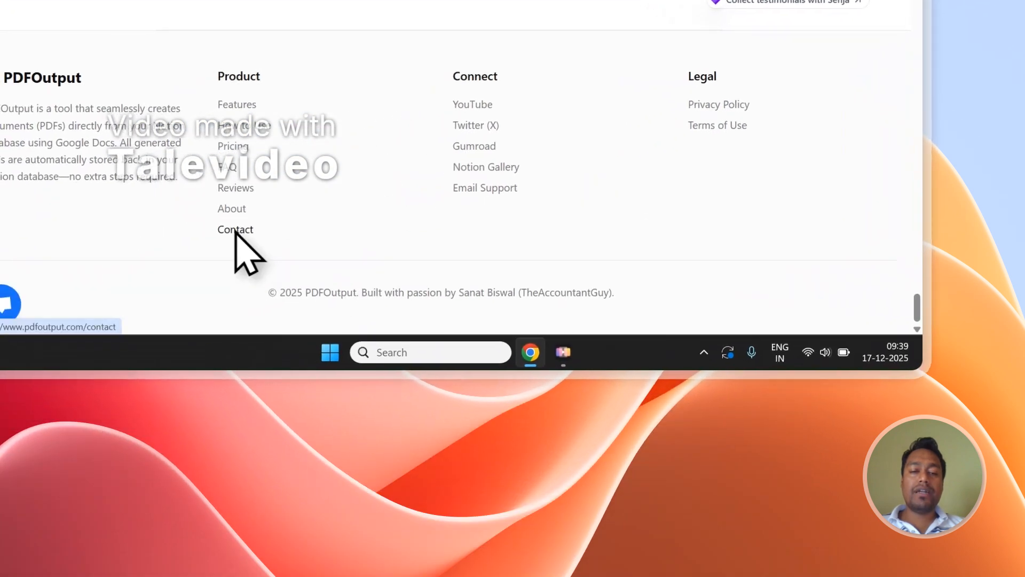
pyautogui.click(203, 236)
pyautogui.scroll(-3, 243, 257)
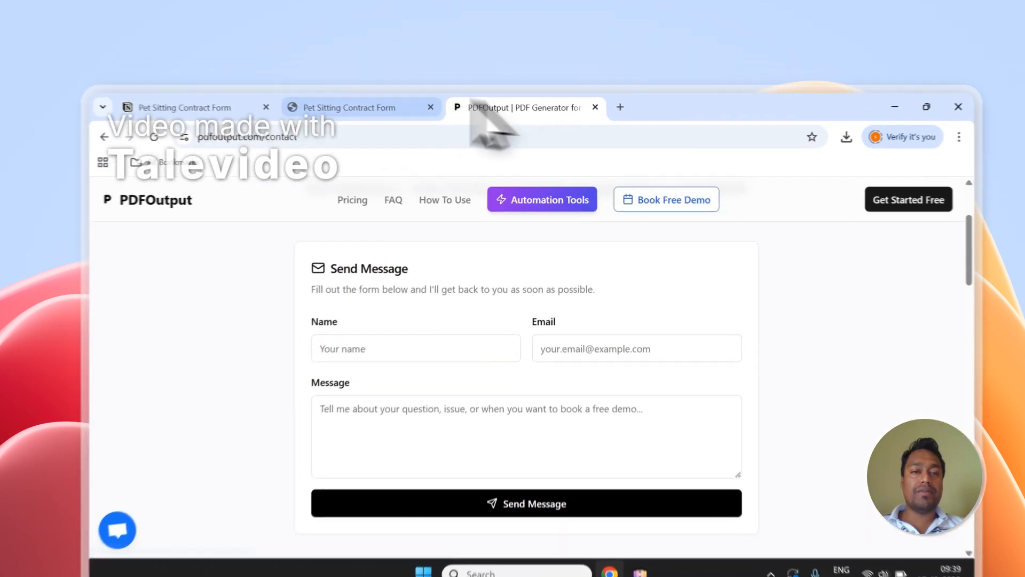
# Step: View the public Pet Sitting Contract Form, and check the blank entry's GeneratePDF status and PDFFiles in the Notion responses table
pyautogui.click(374, 78)
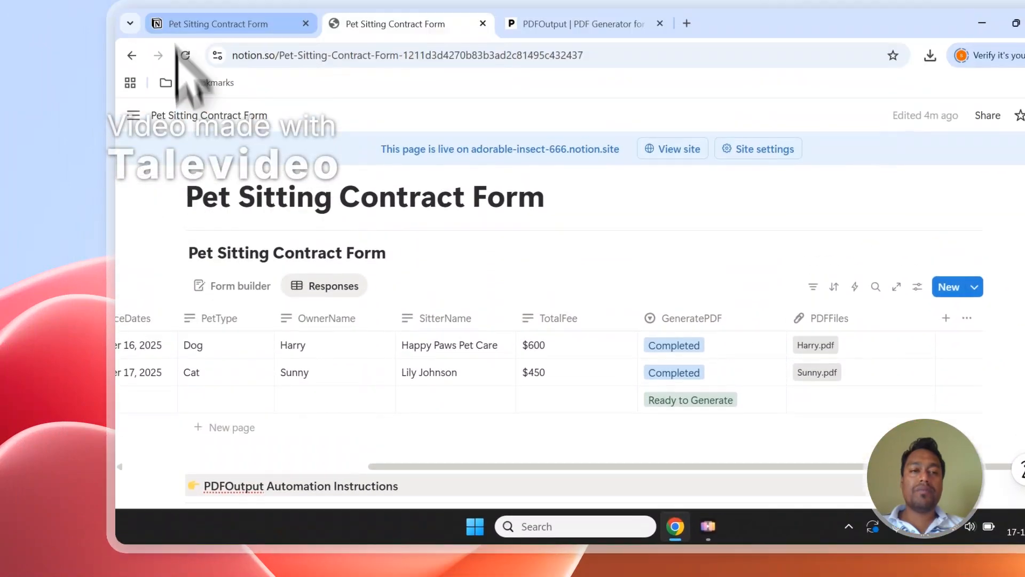
pyautogui.click(179, 26)
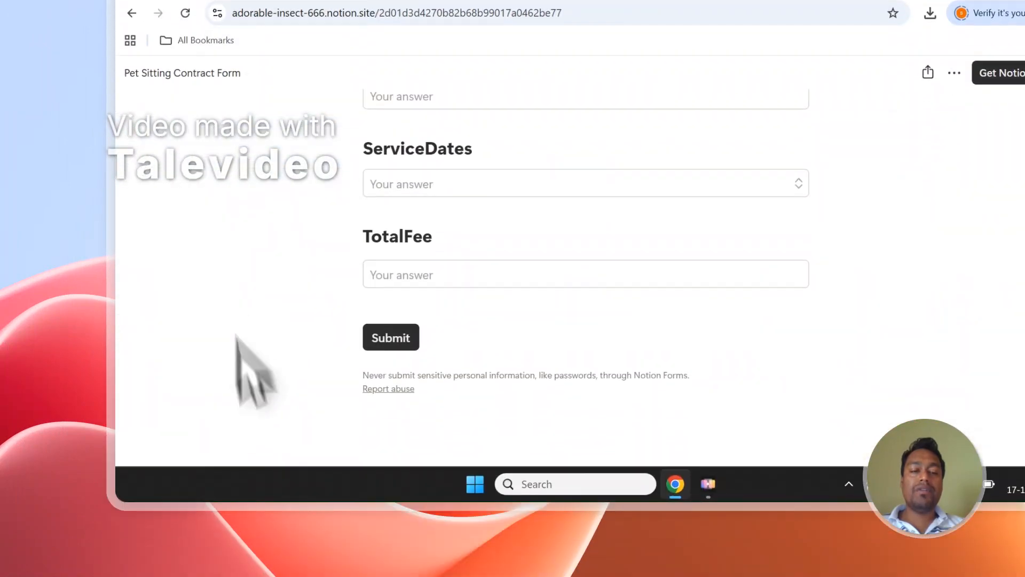
pyautogui.click(403, 83)
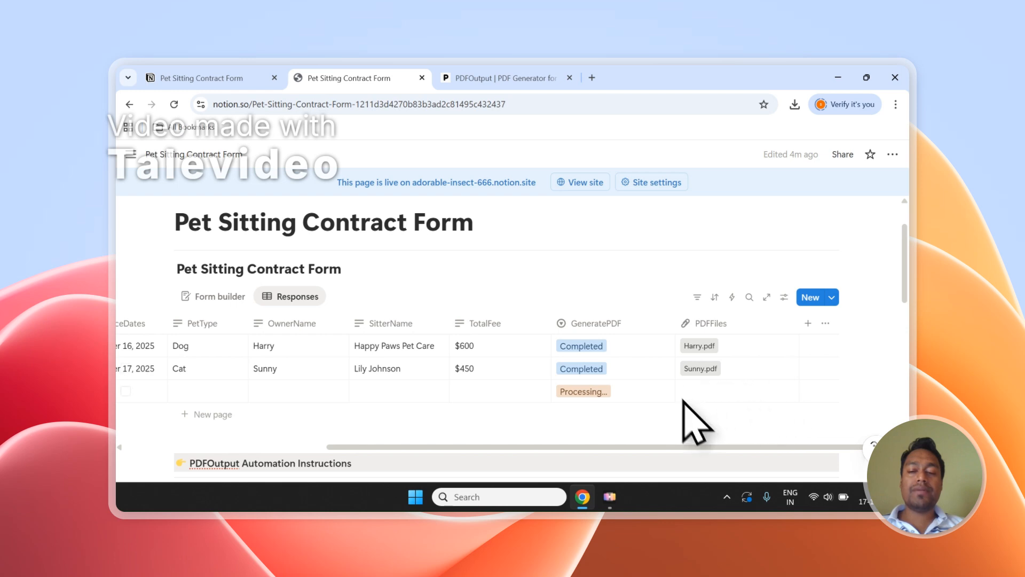
pyautogui.scroll(-1, 720, 359)
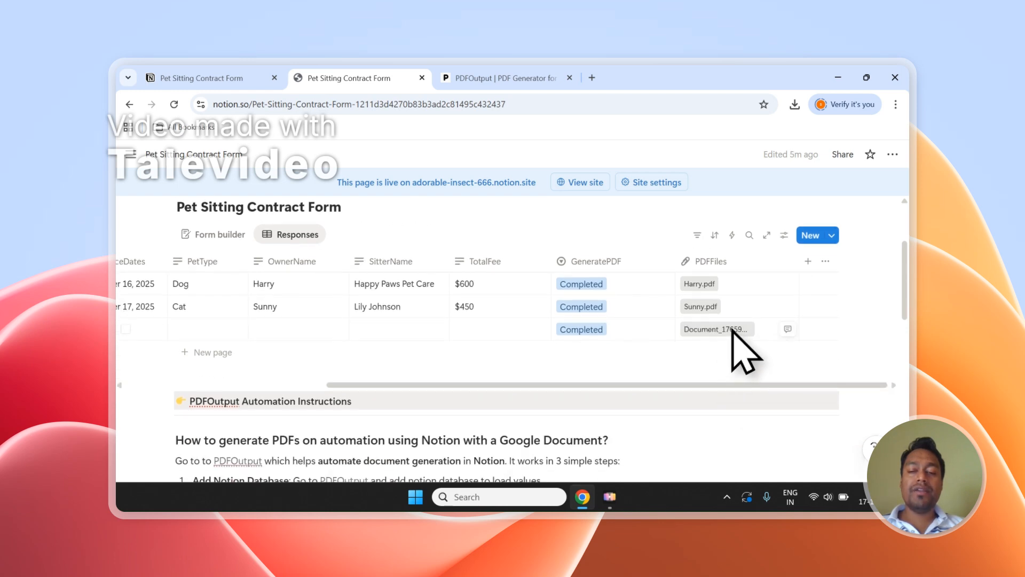